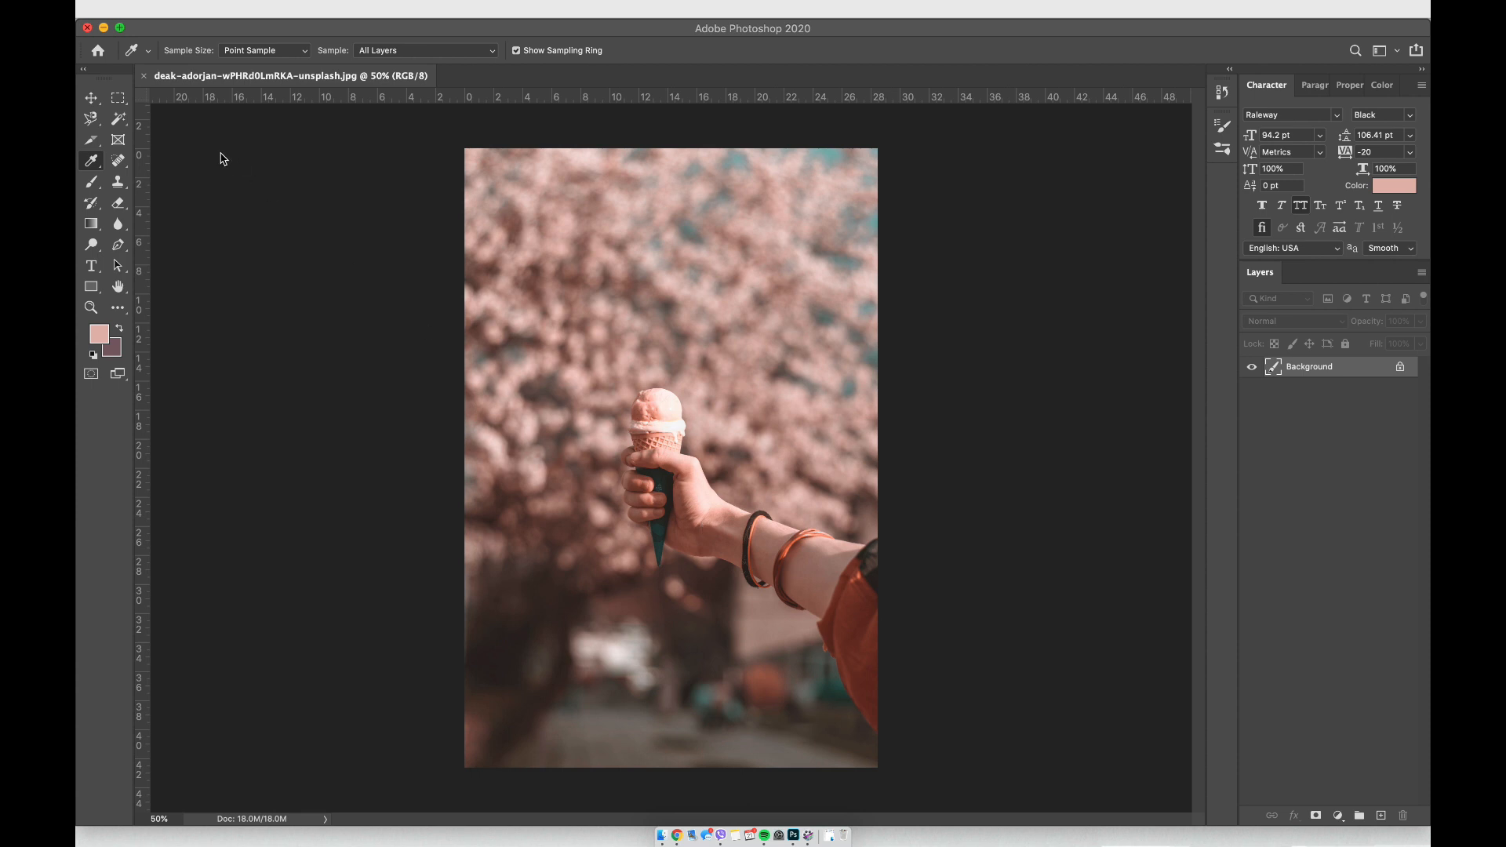
Try a Magic Wand selection on the background beside the hand, then discard it
left_click(119, 123)
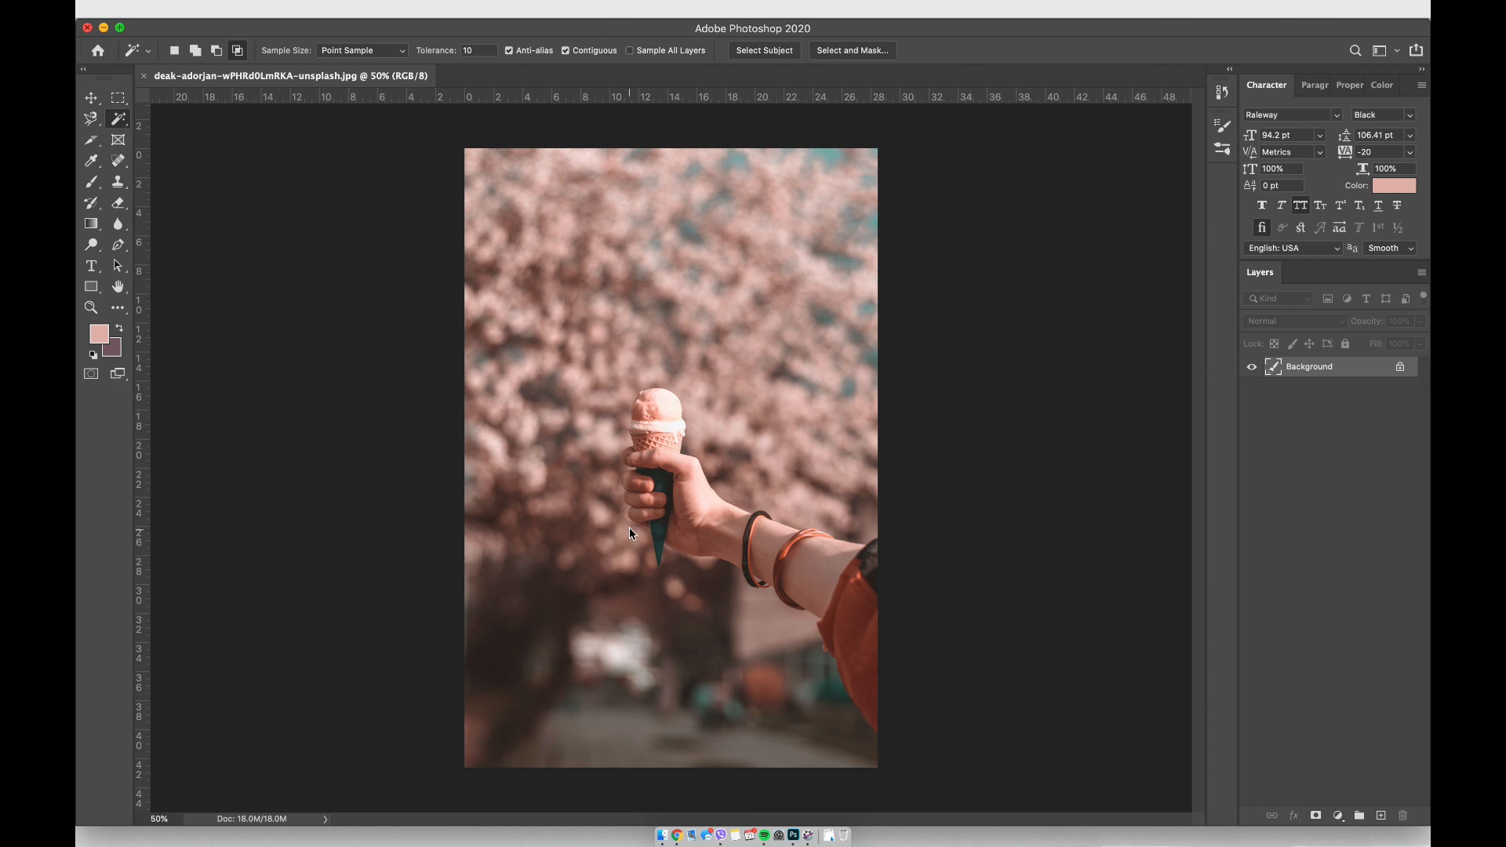
left_click(609, 480)
left_click(696, 431)
key("super+d")
Switch to the Magnetic Lasso from the lasso tool flyout
left_click(92, 139)
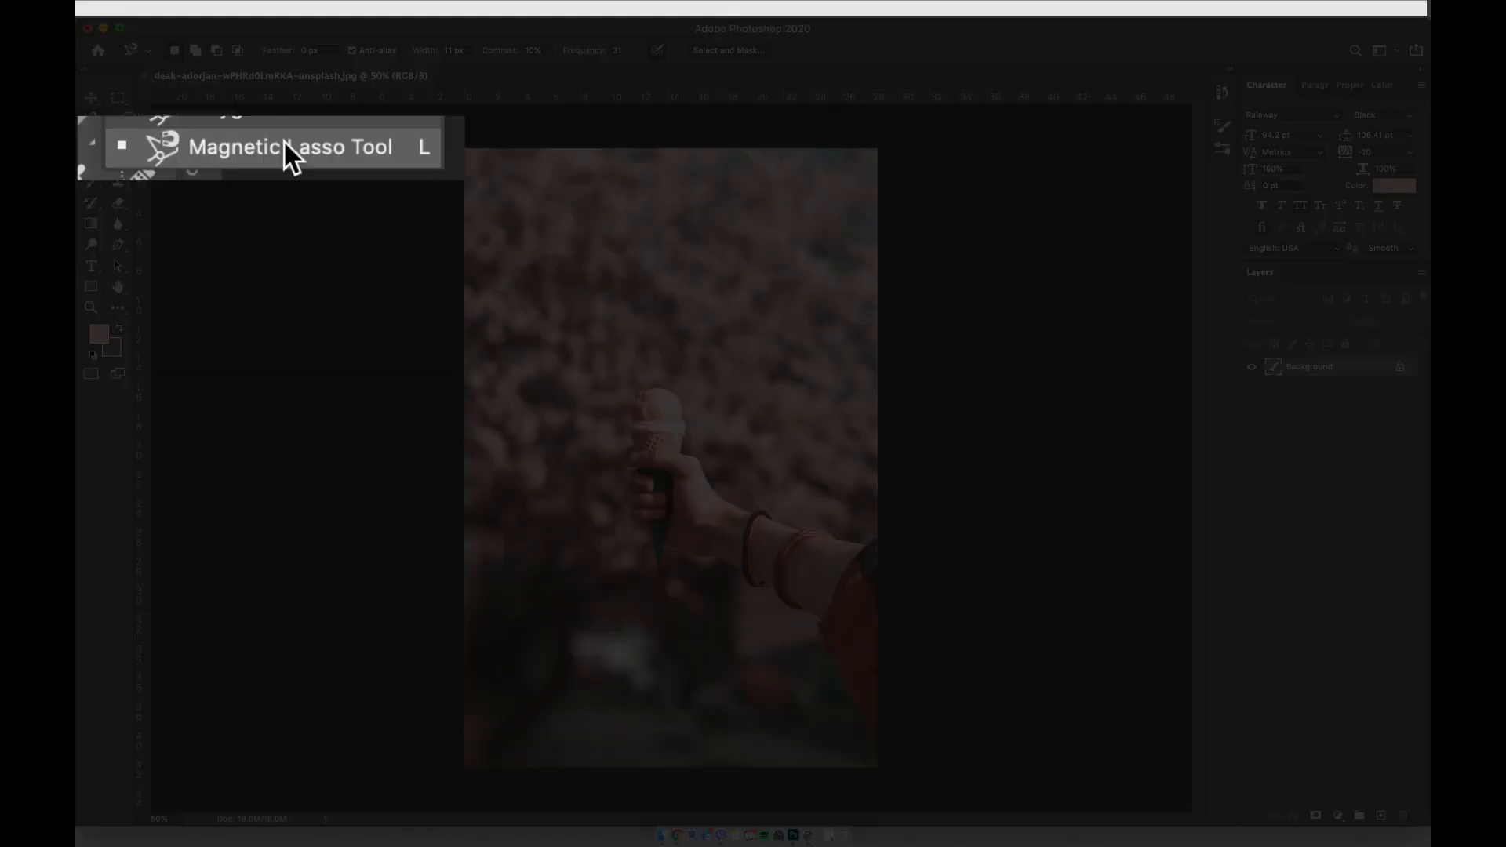
left_click(177, 157)
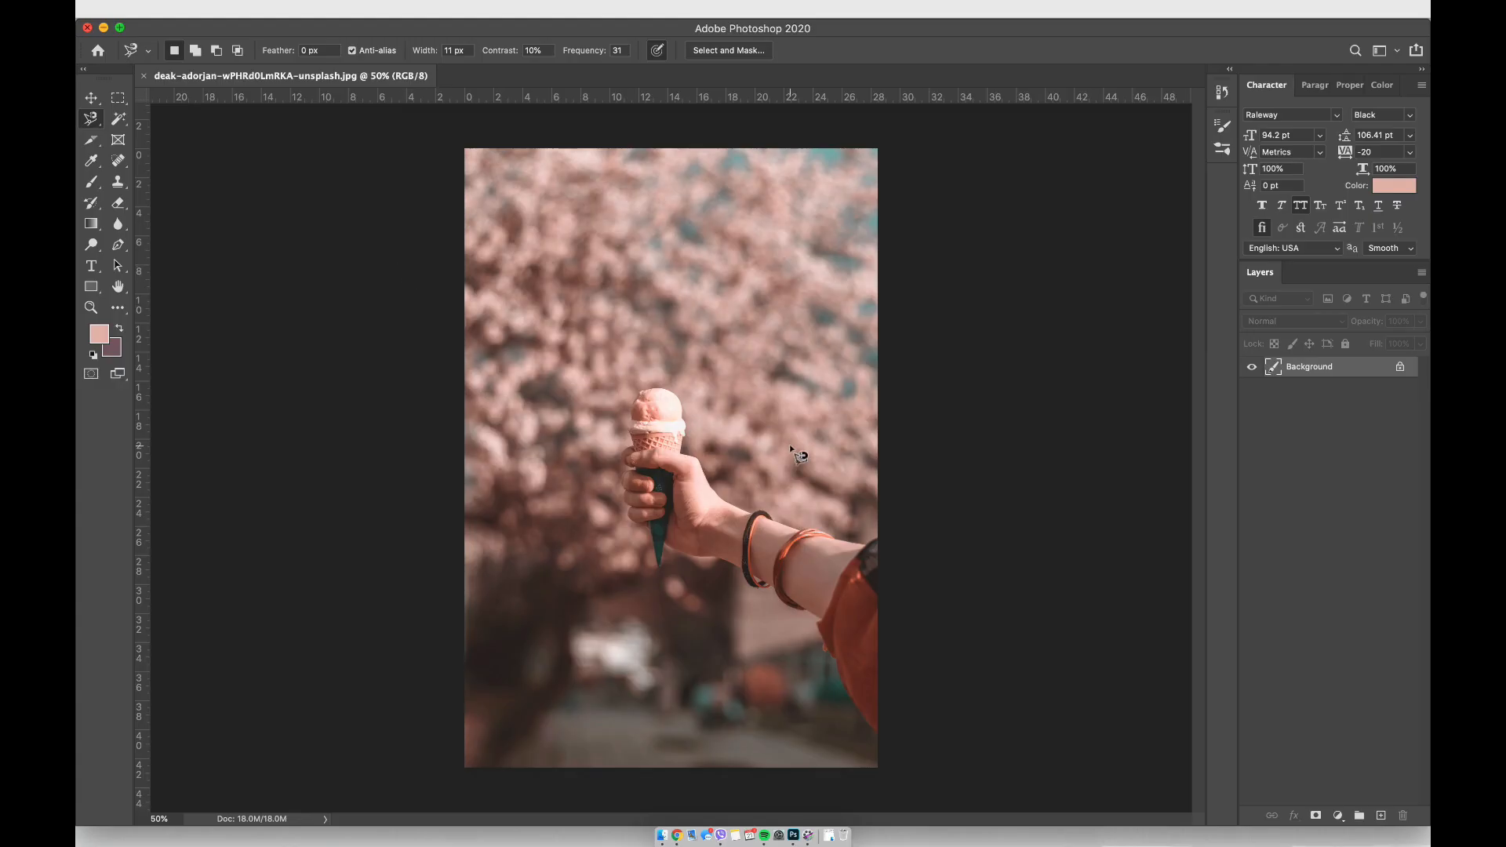
scroll(798, 454, "up", 2)
scroll(799, 455, "up", 2)
scroll(797, 454, "up", 2)
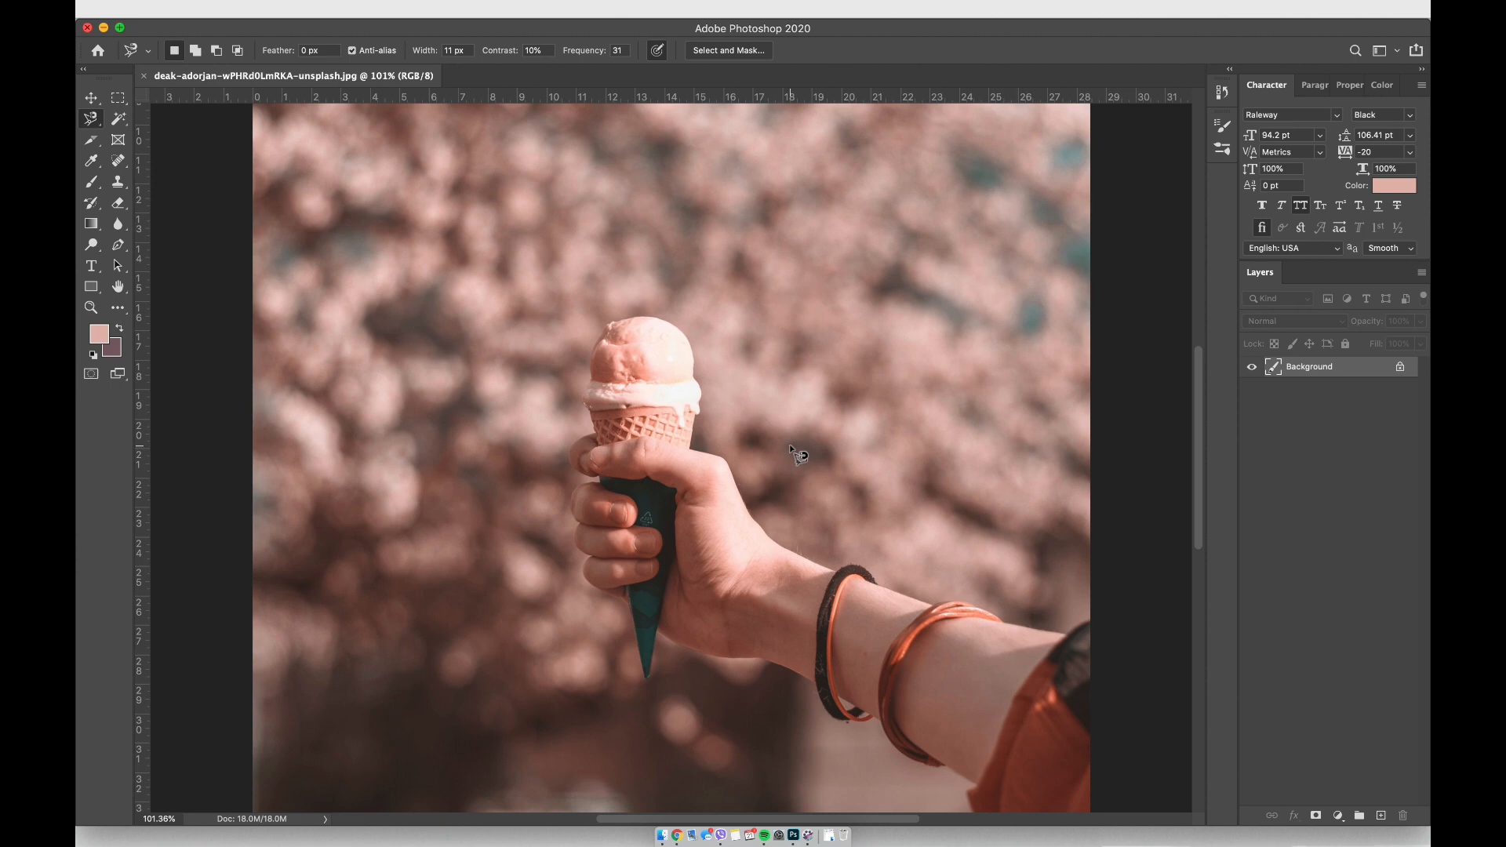
scroll(799, 455, "down", 3)
scroll(798, 454, "right", 2)
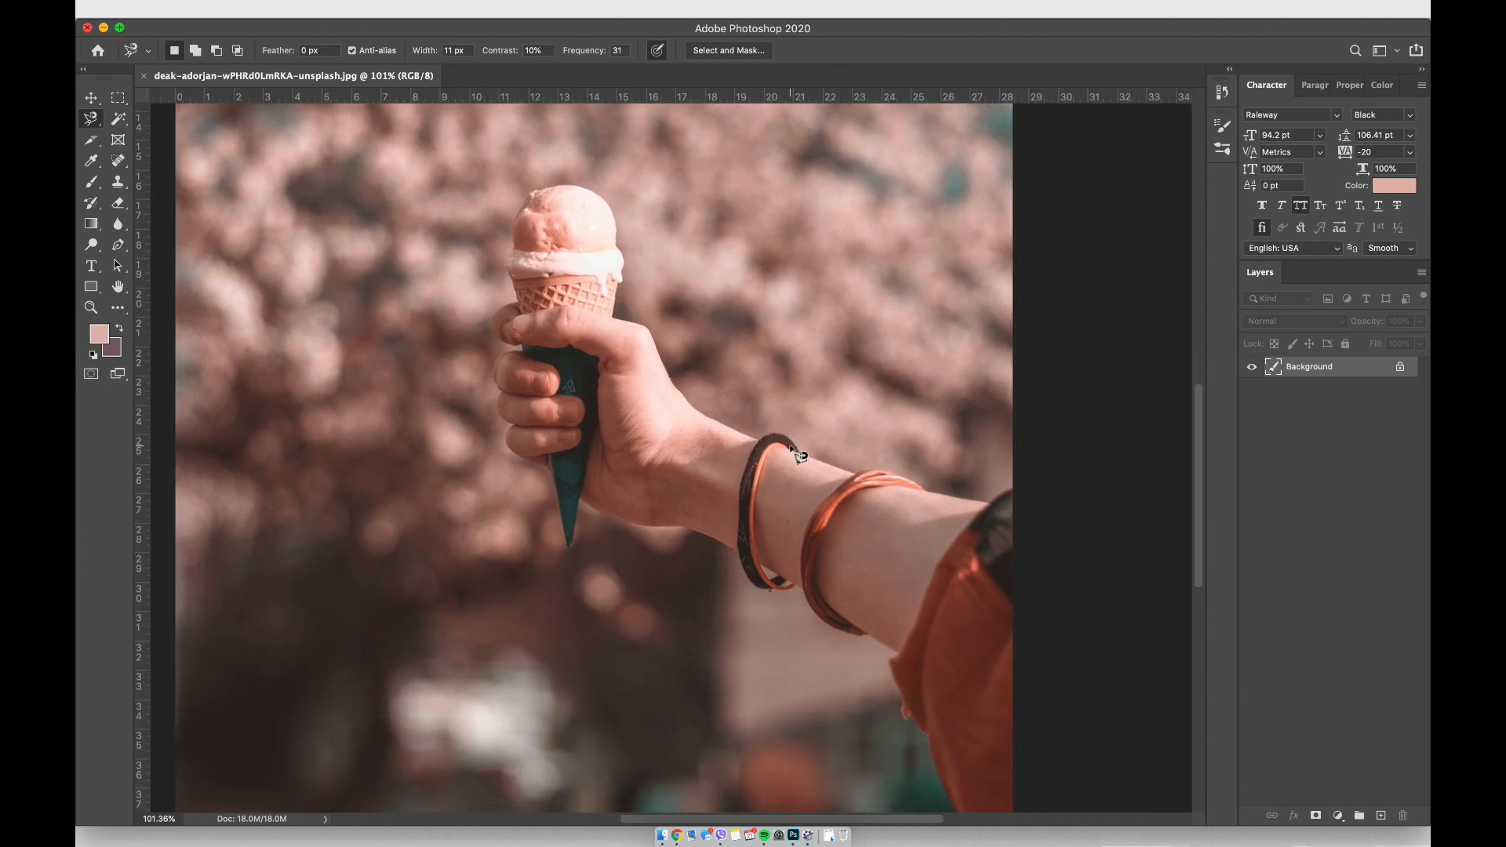
scroll(798, 455, "down", 1)
scroll(799, 454, "right", 1)
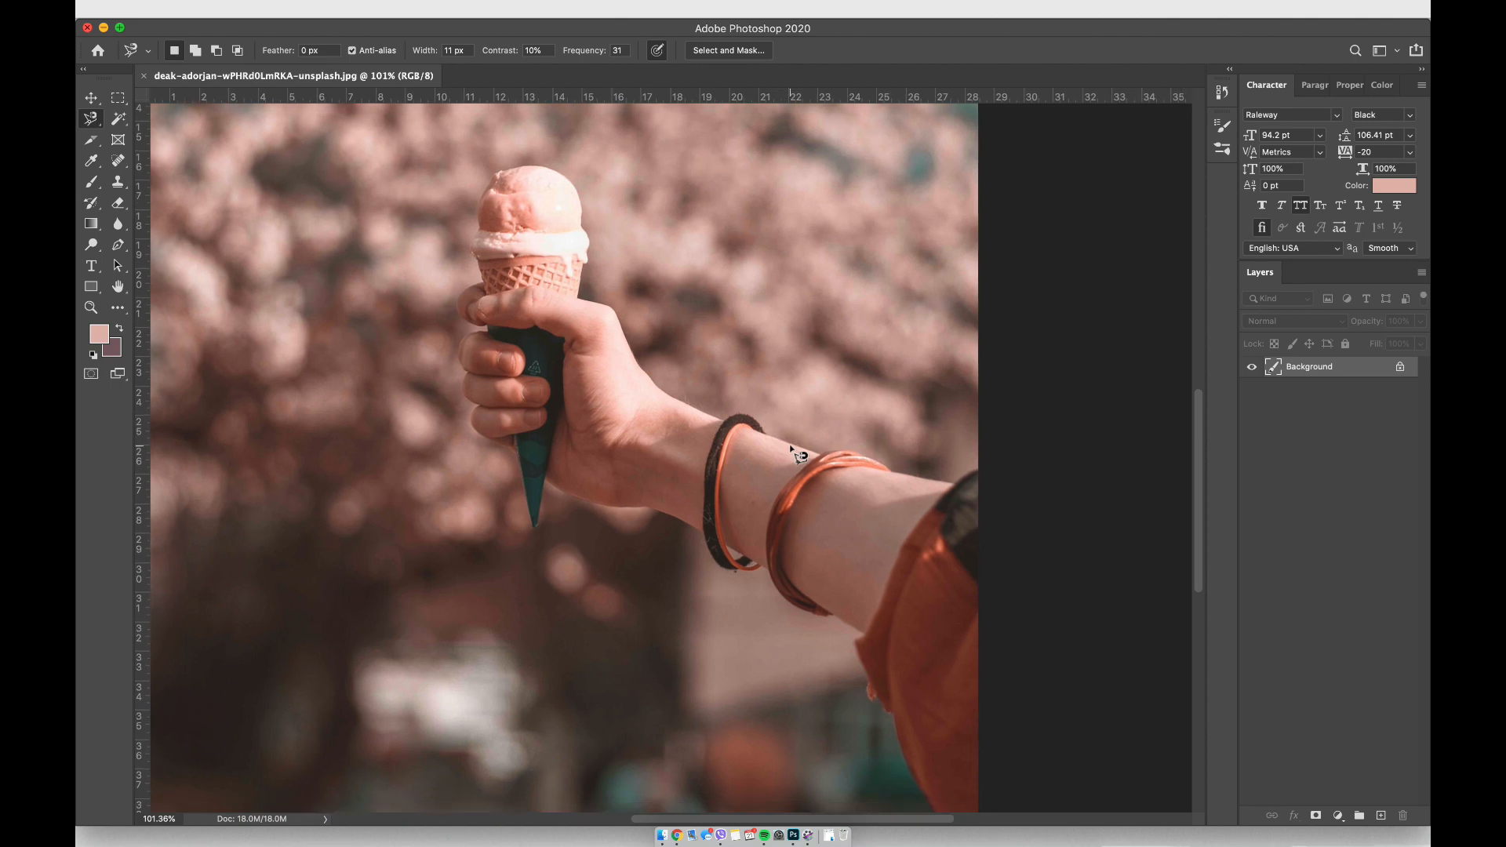
Start the magnetic outline at the arm's top edge and trace around the scoop, deleting stray points
left_click(979, 474)
key("super+plus")
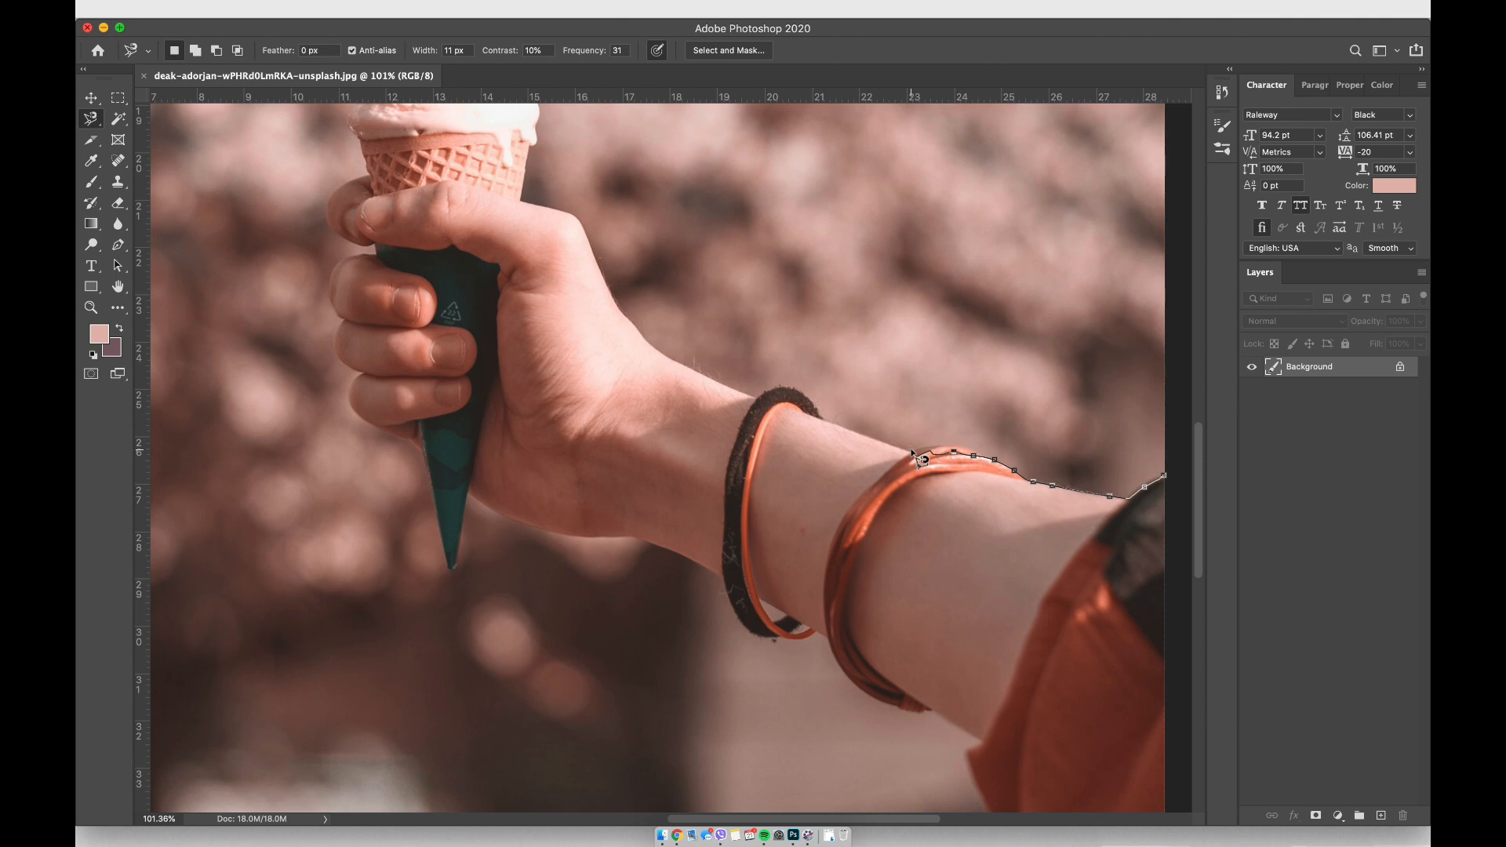
key("BackSpace")
key("BackSpace")
key("BackSpace")
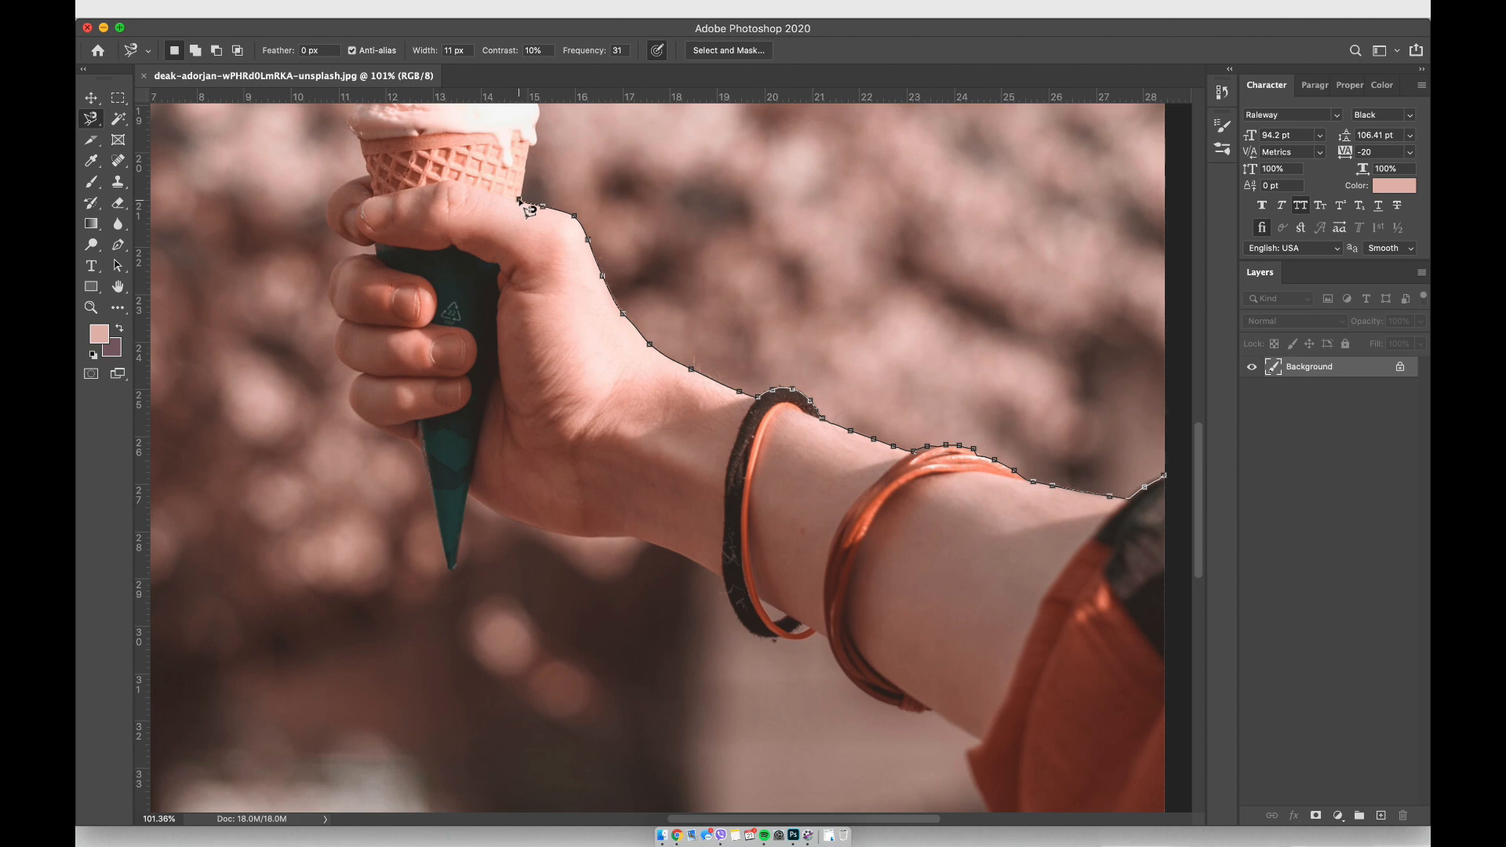
scroll(530, 209, "up", 2)
scroll(536, 218, "up", 1)
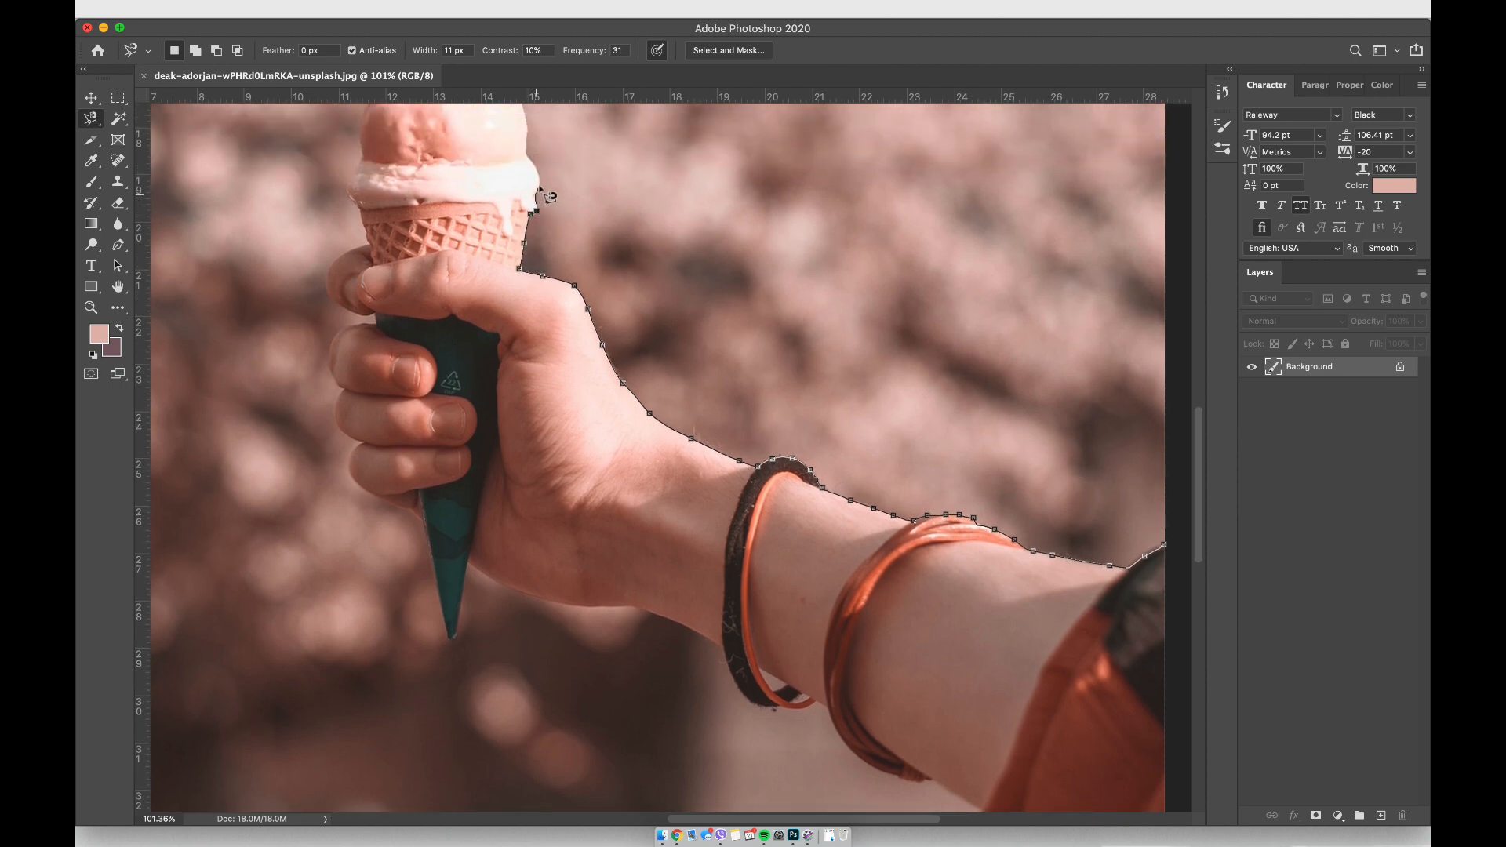
scroll(530, 159, "up", 1)
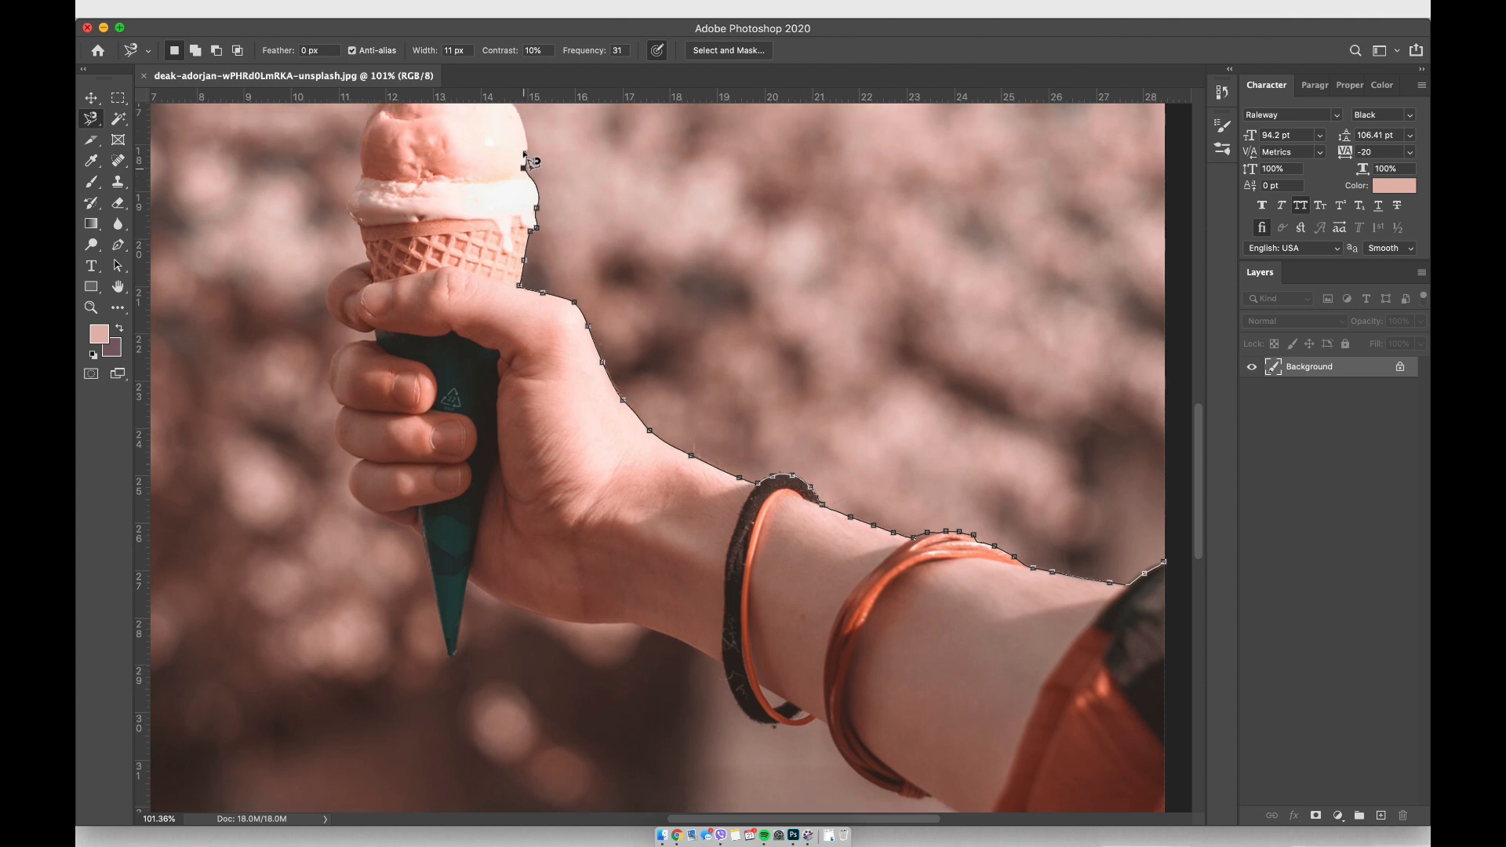
scroll(528, 158, "up", 1)
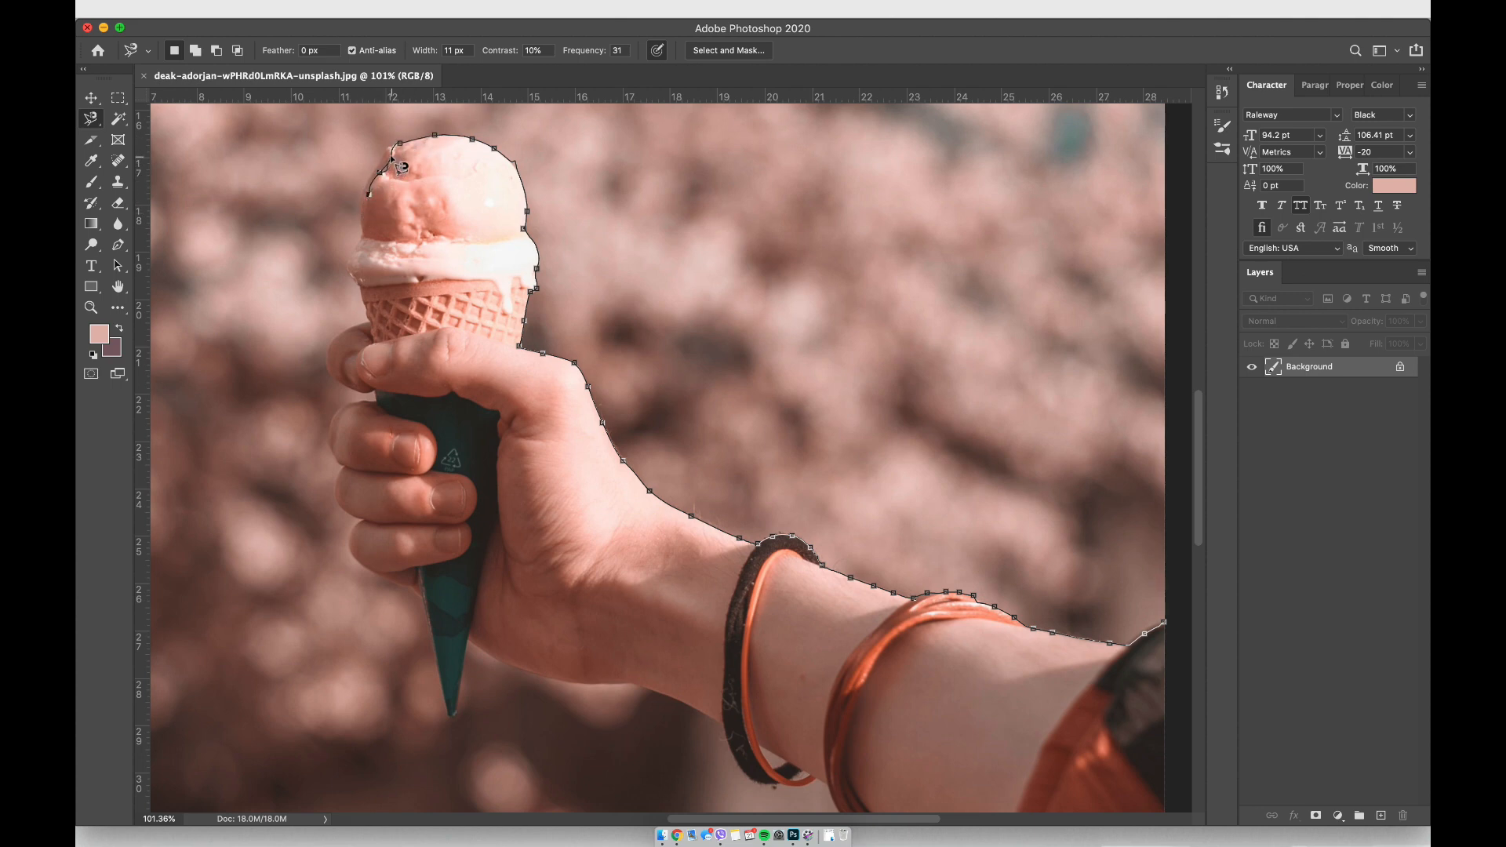
key("BackSpace")
Remove a stray outline point on the scoop while continuing the path back to its start
key("BackSpace")
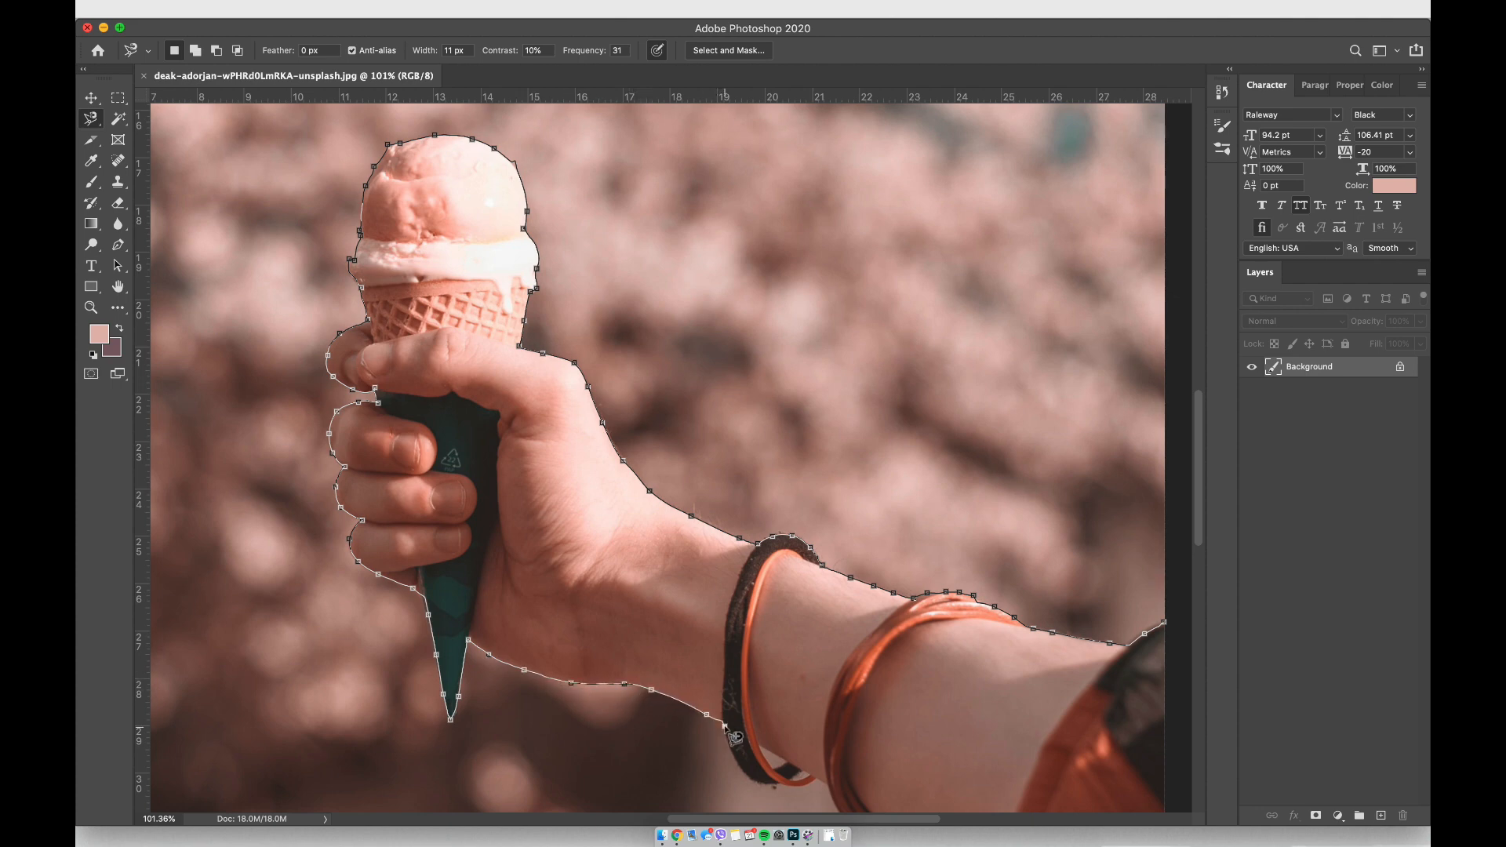
scroll(731, 738, "down", 2)
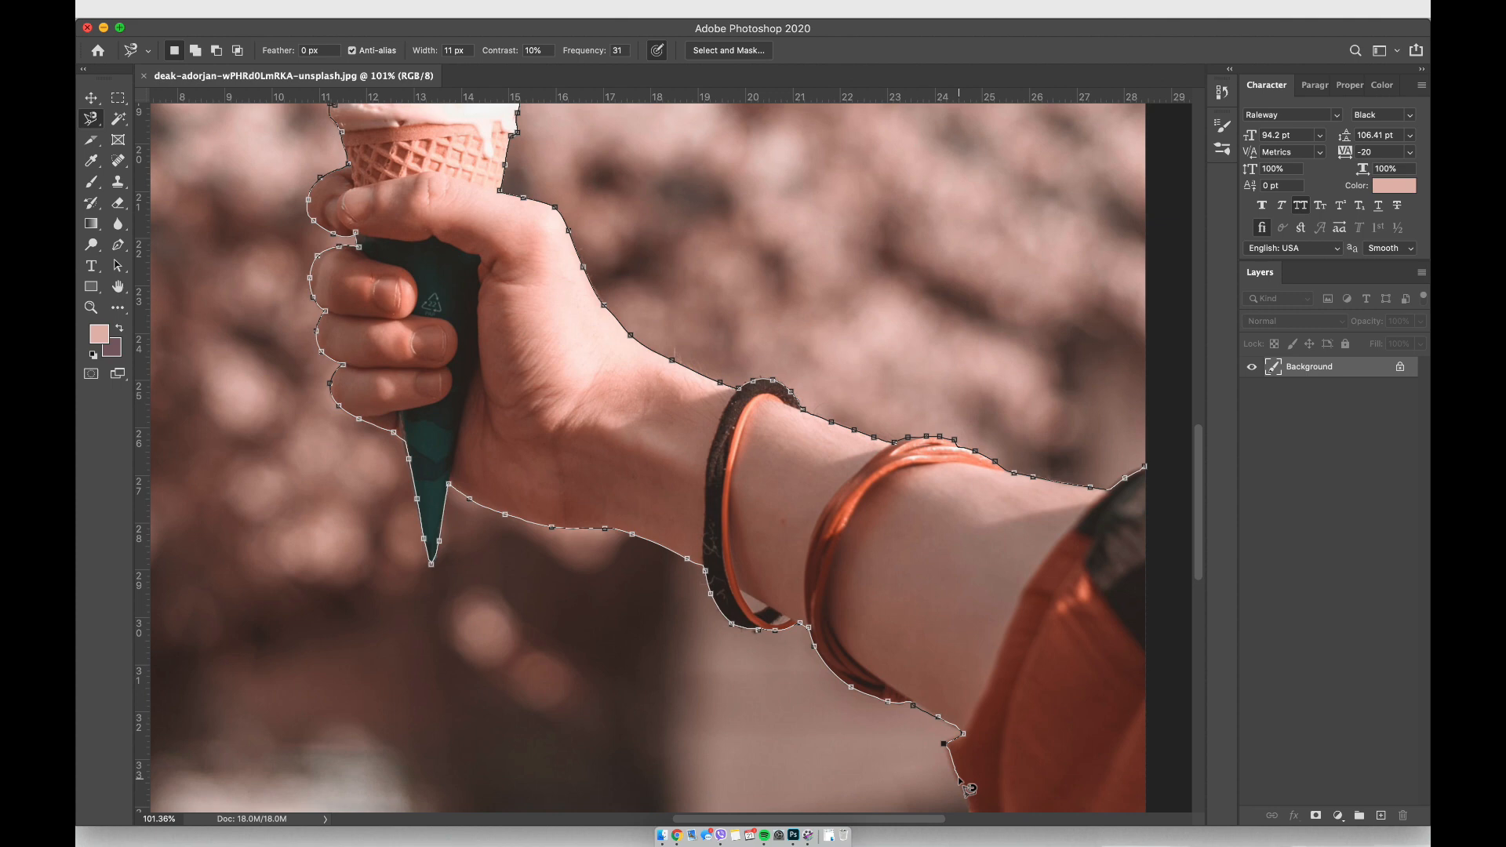
scroll(968, 790, "down", 3)
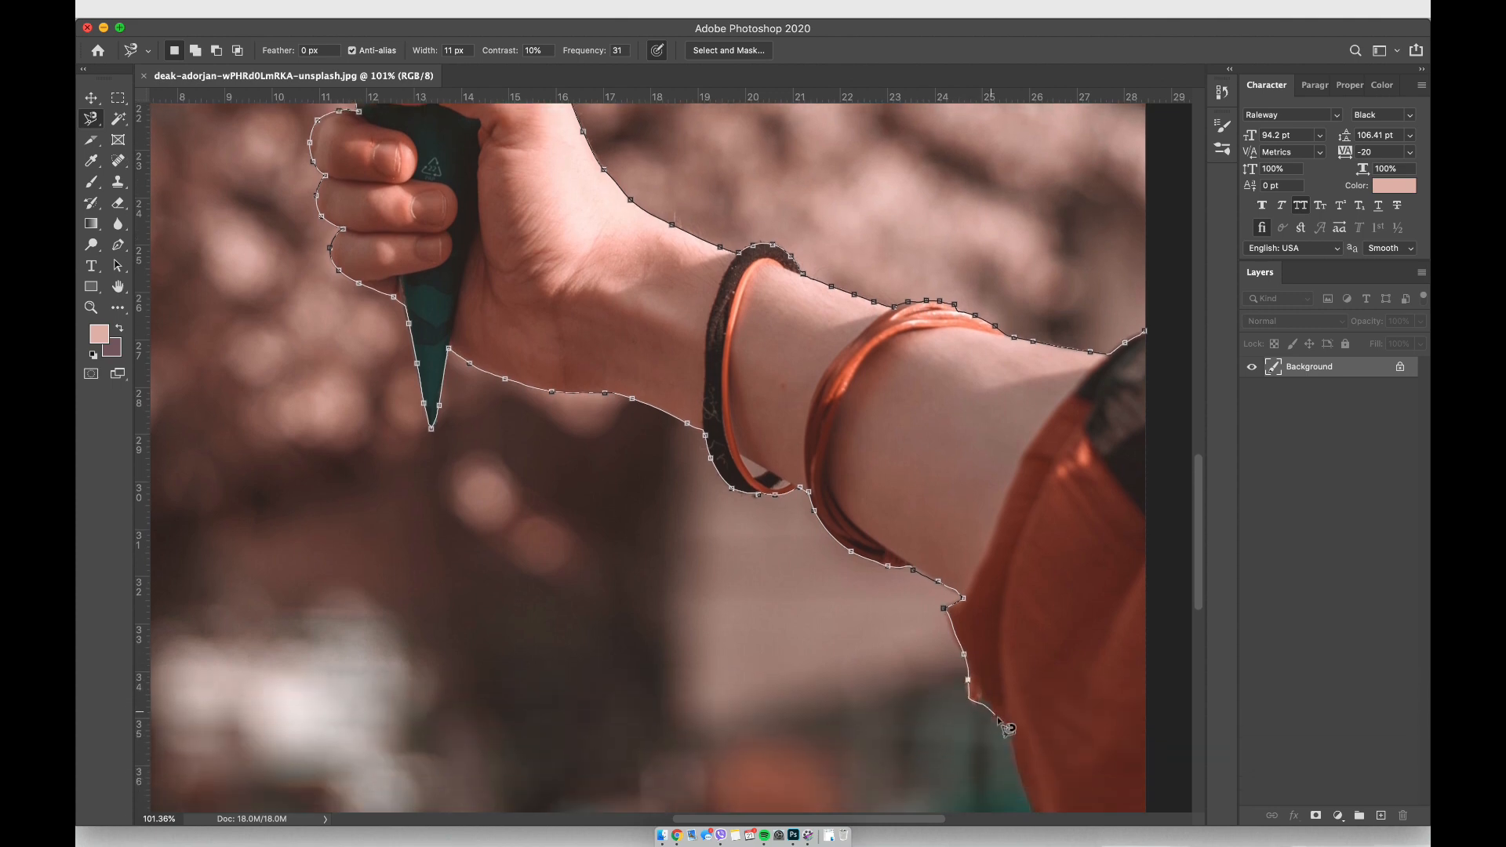
scroll(1029, 786, "down", 2)
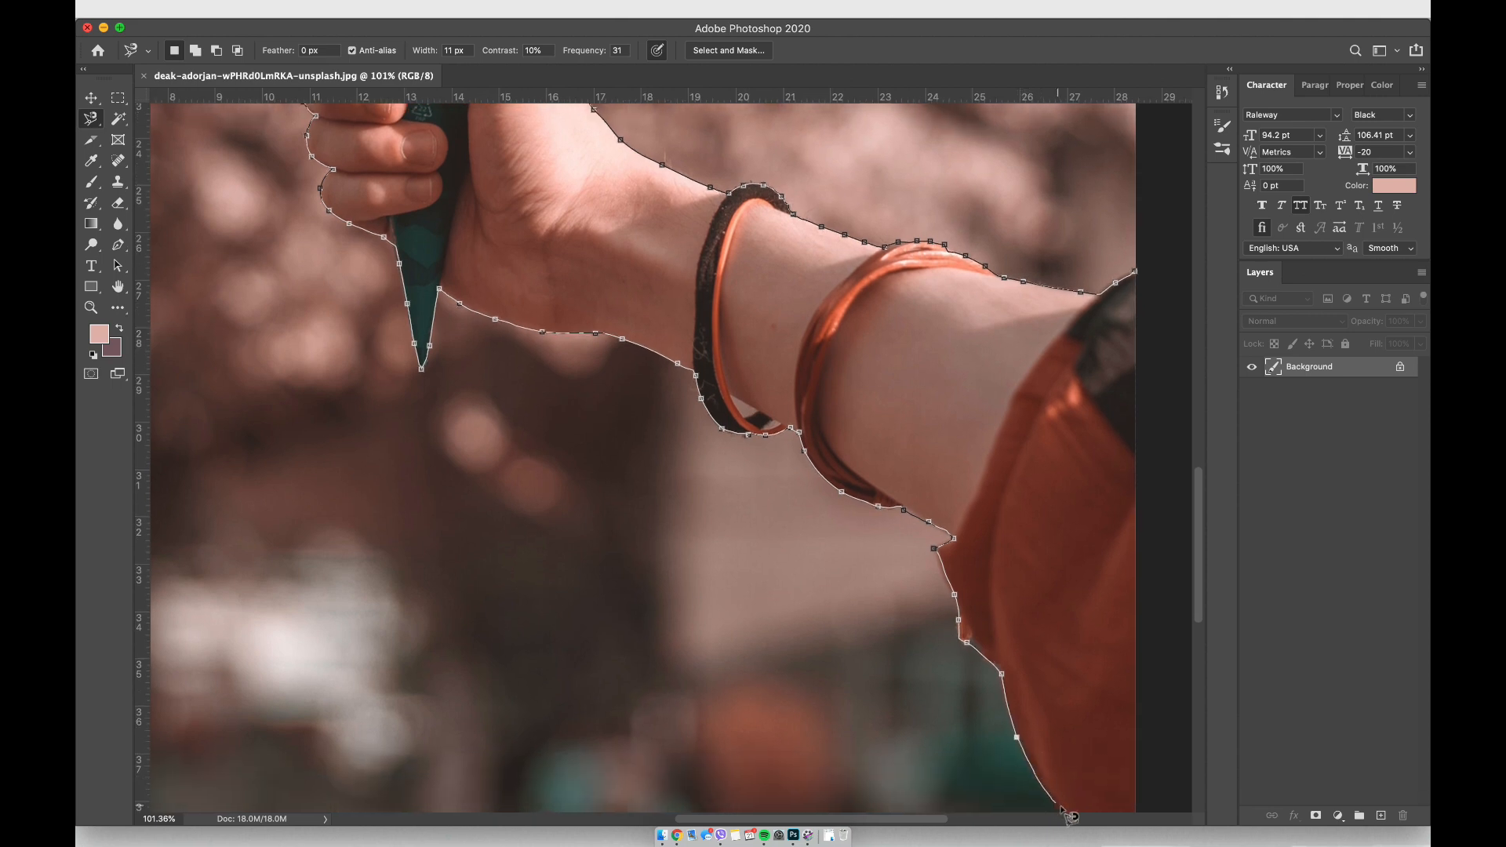
scroll(1078, 820, "down", 2)
scroll(1094, 812, "down", 1)
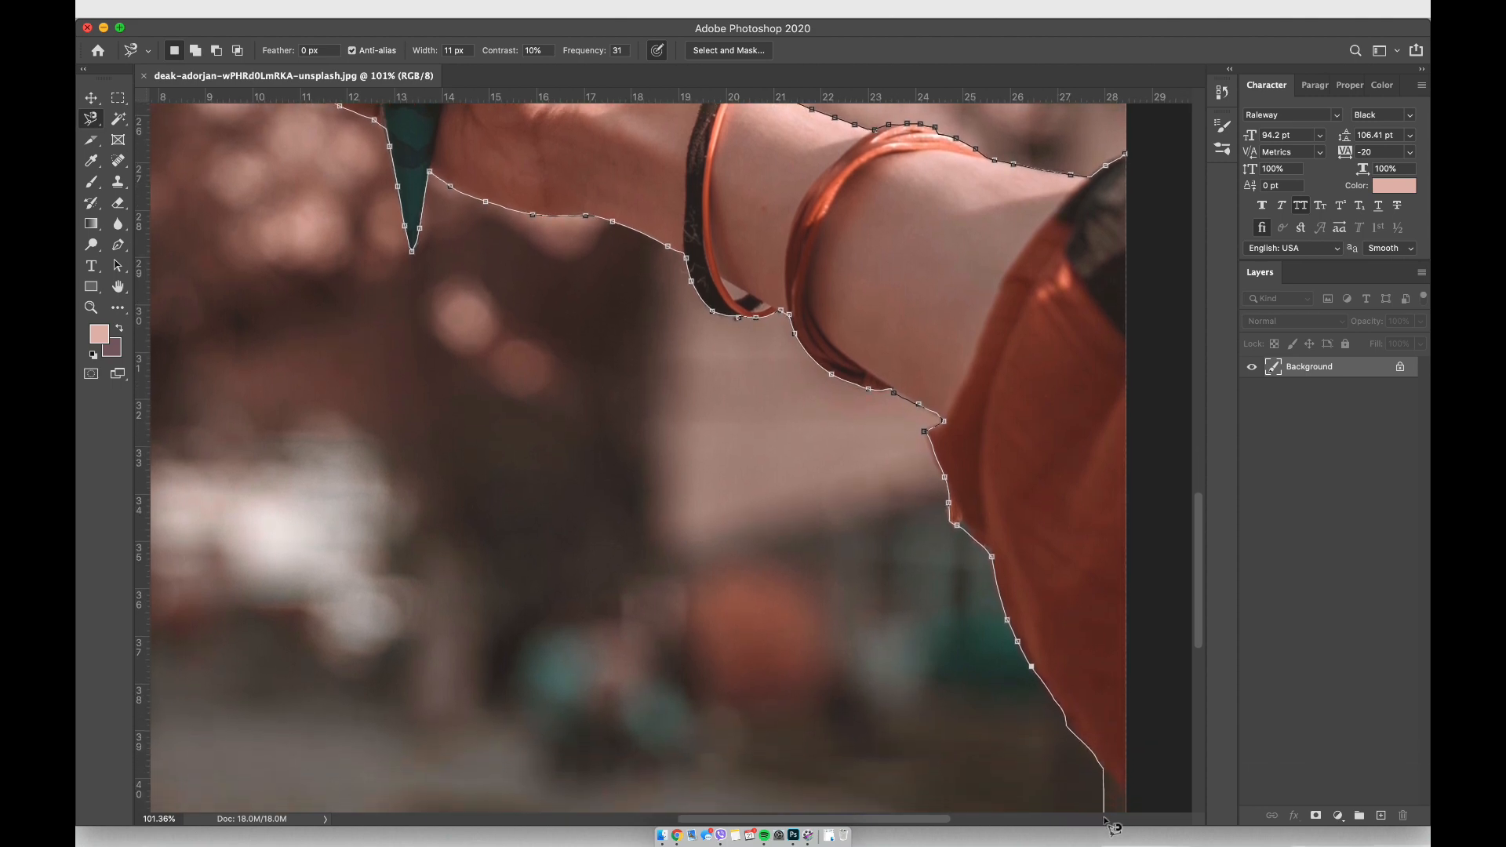
scroll(1119, 801, "down", 2)
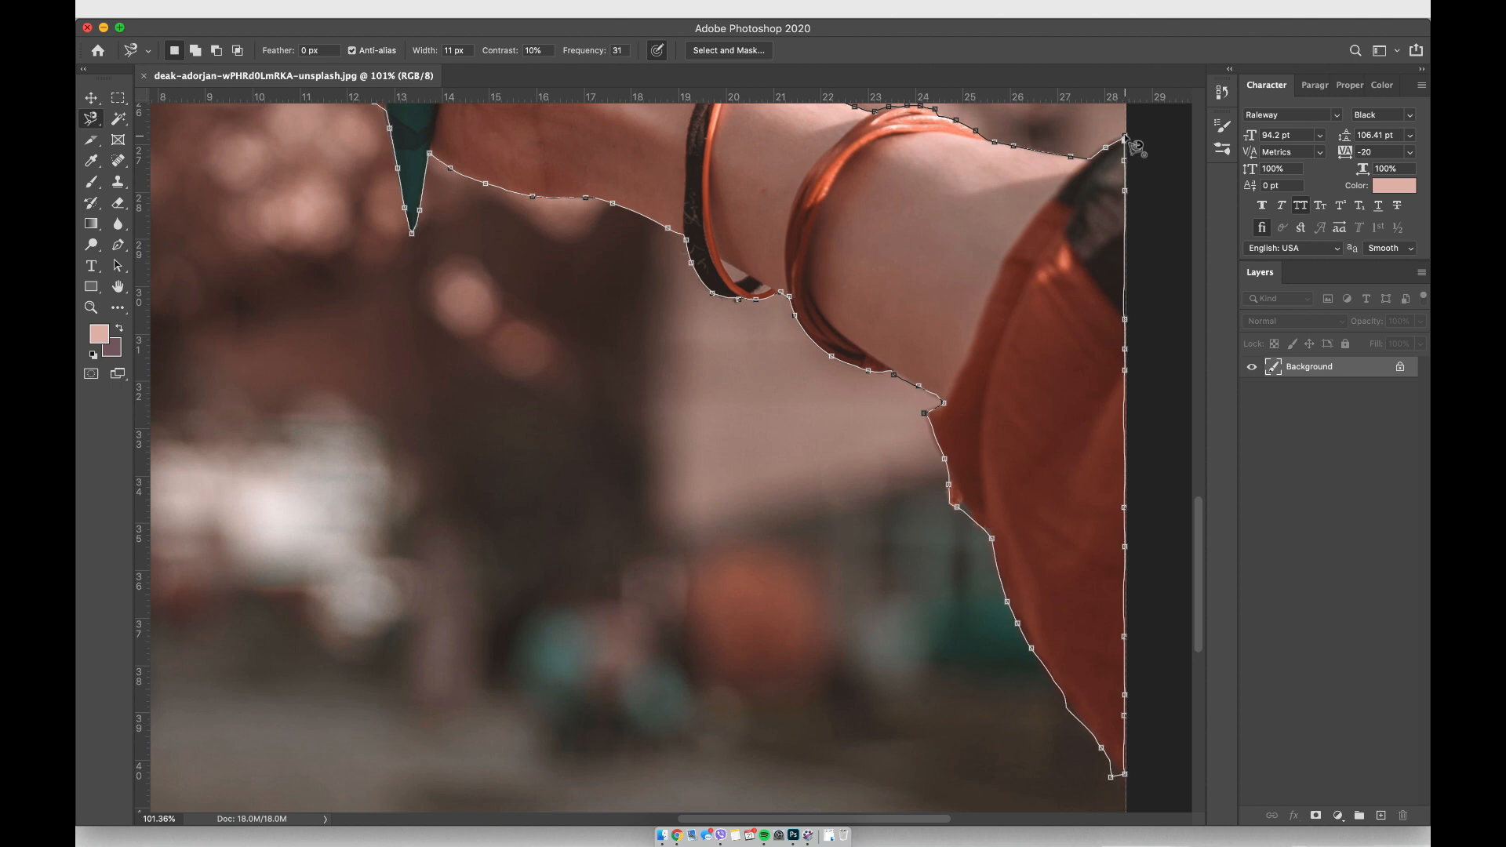
left_click(1128, 139)
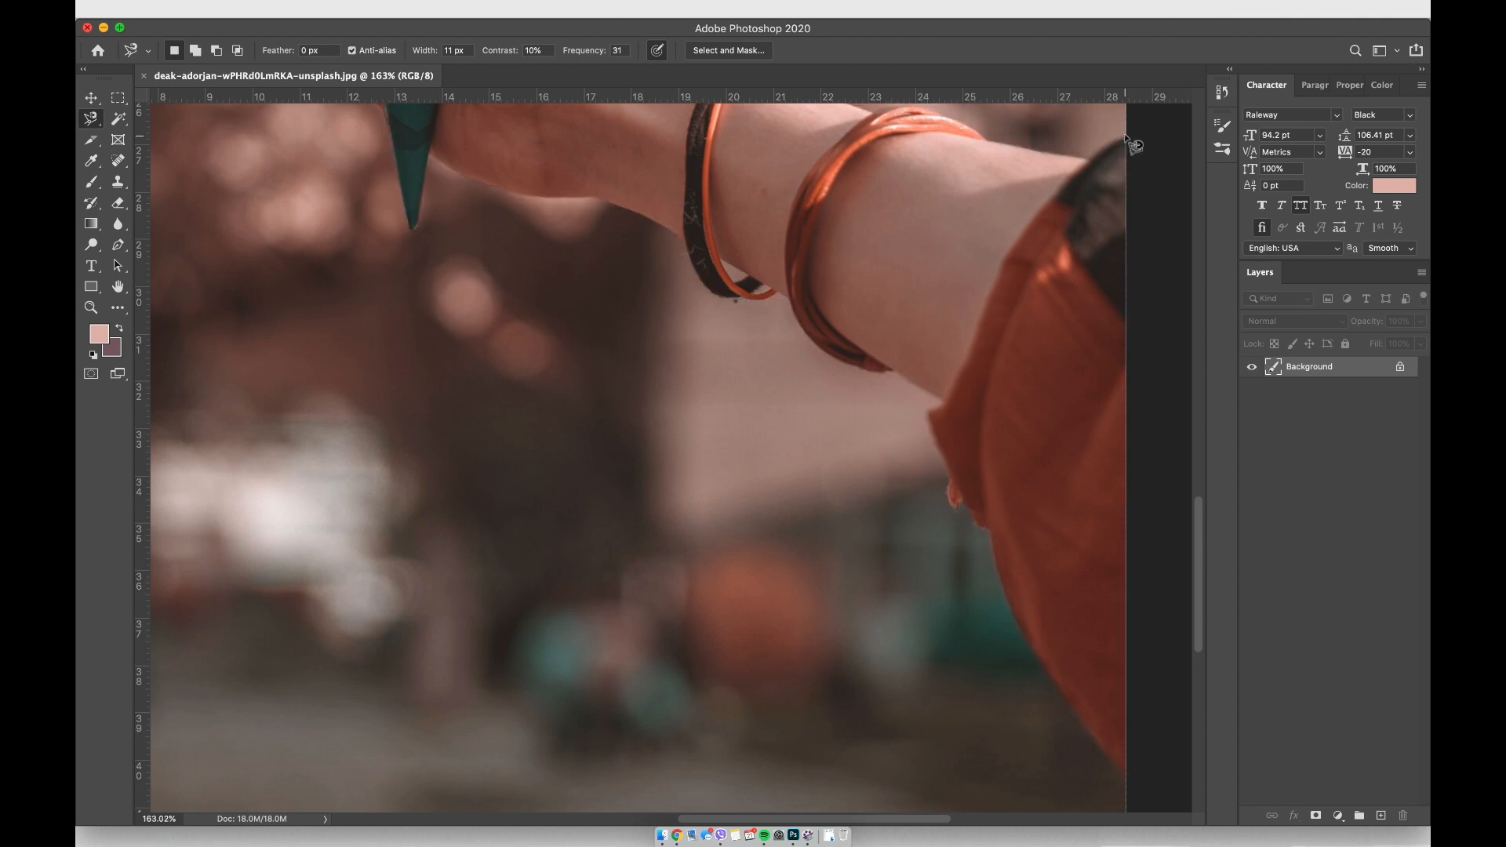
scroll(1038, 237, "up", 2)
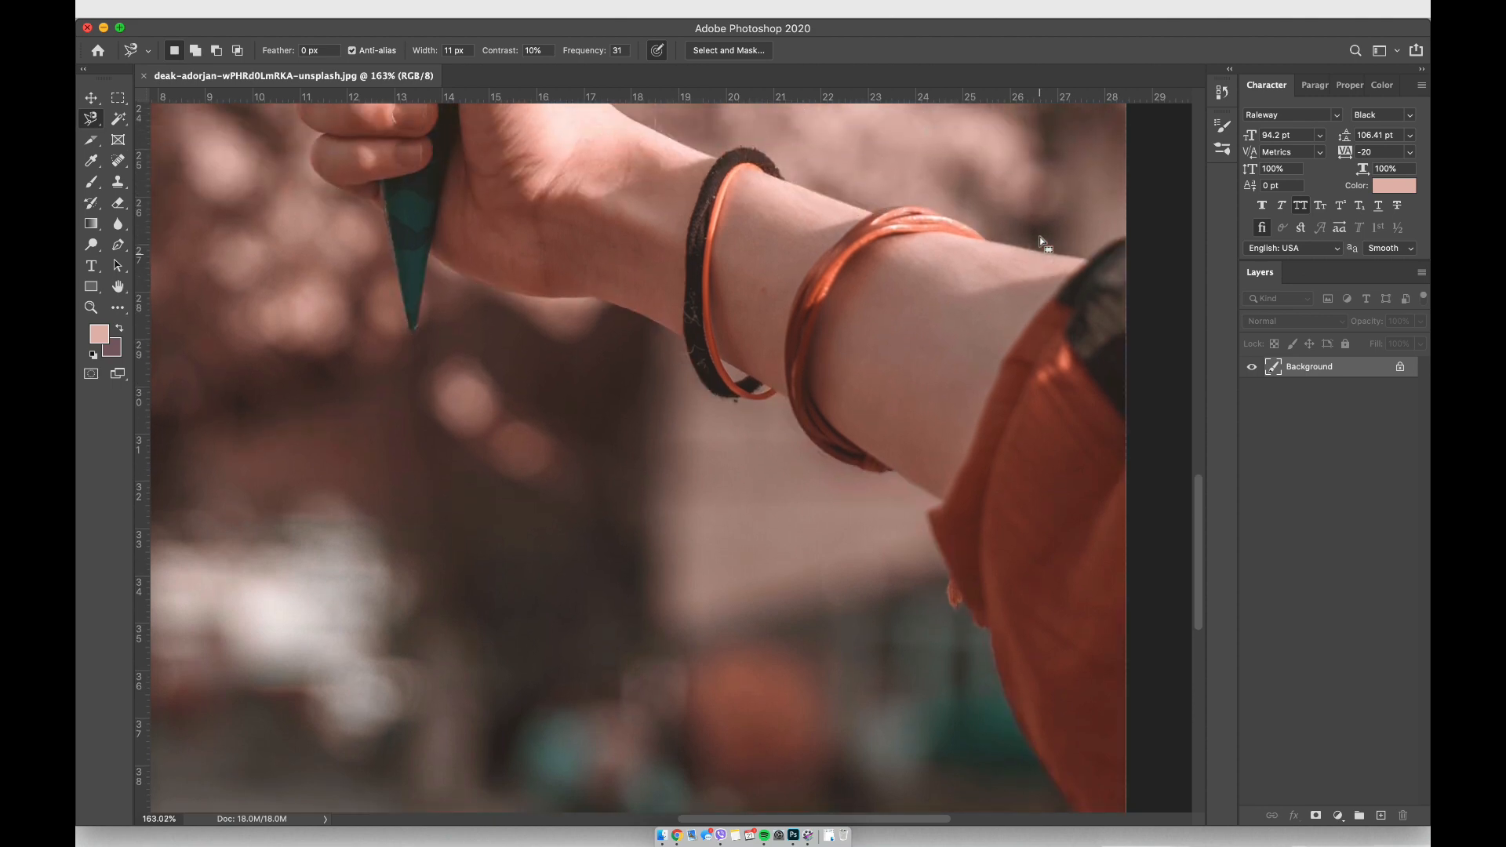
scroll(1039, 237, "up", 2)
scroll(1039, 236, "up", 2)
scroll(1039, 237, "up", 2)
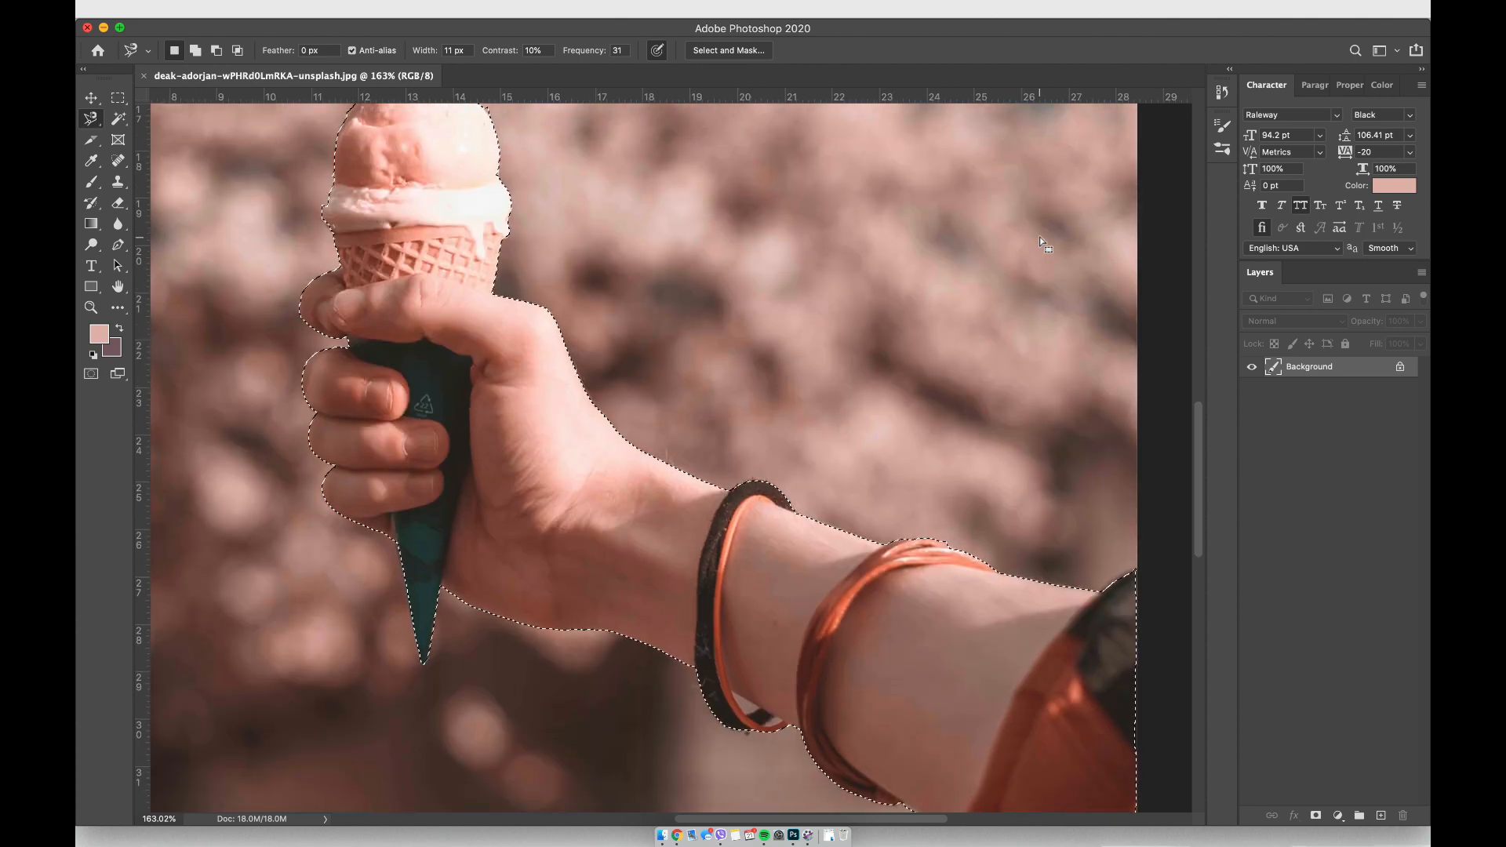
scroll(1042, 244, "down", 2)
scroll(1041, 243, "right", 1)
scroll(1042, 243, "down", 1)
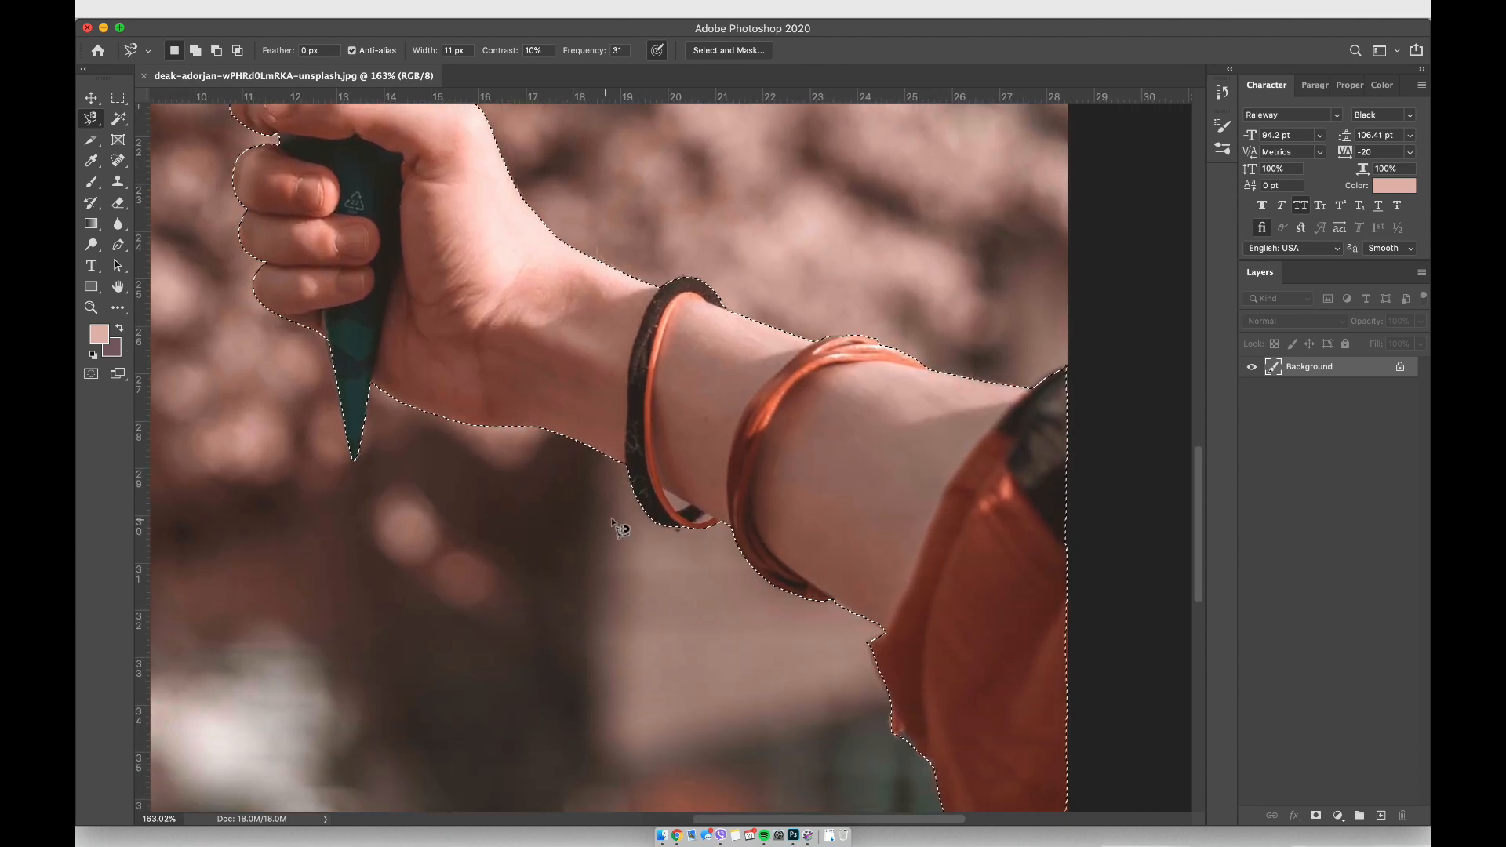
scroll(616, 521, "up", 3)
scroll(625, 533, "up", 1)
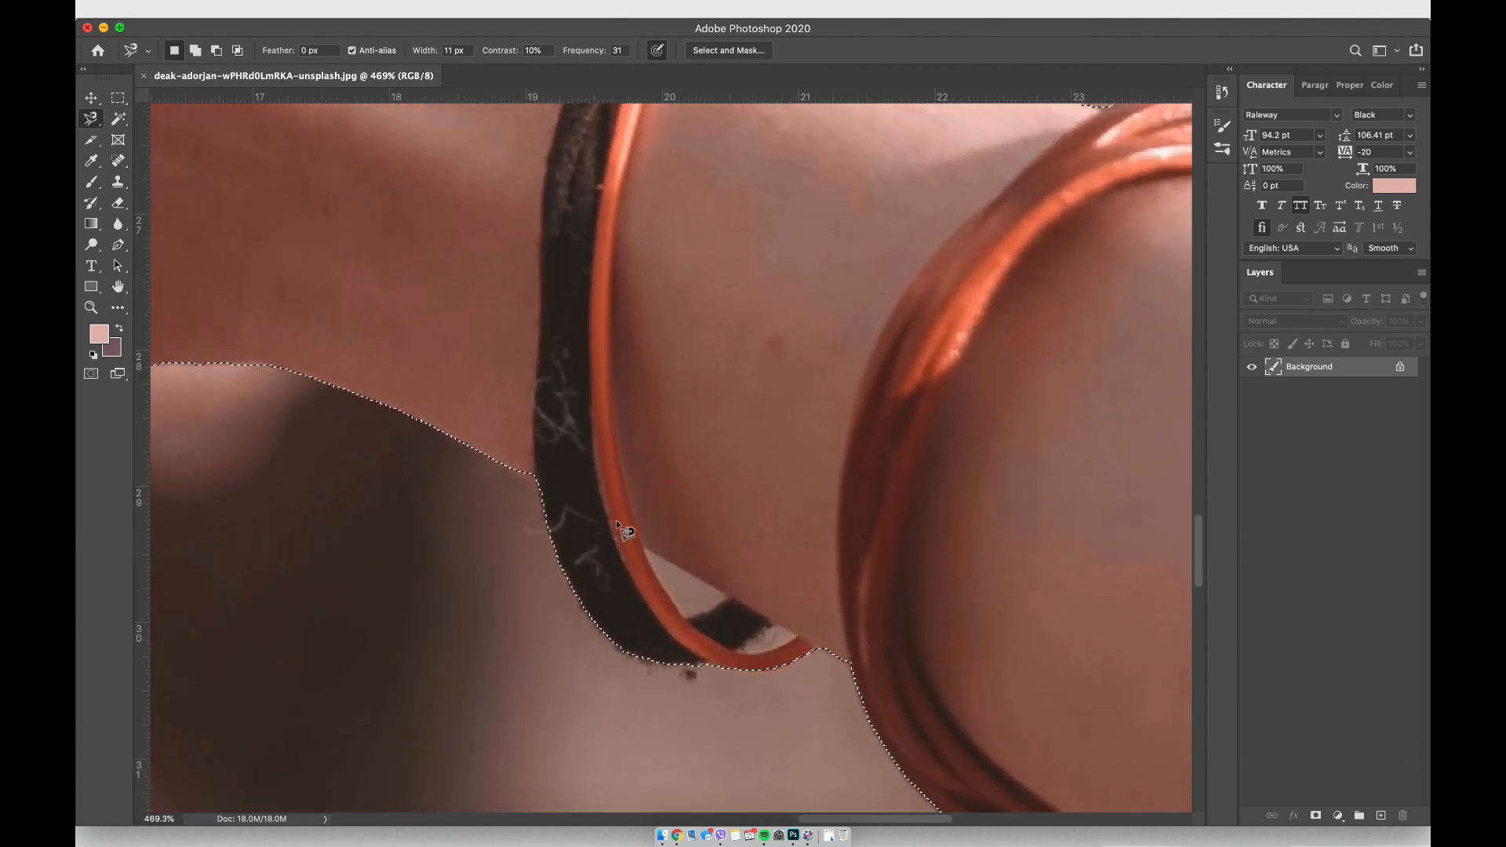
scroll(625, 532, "up", 1)
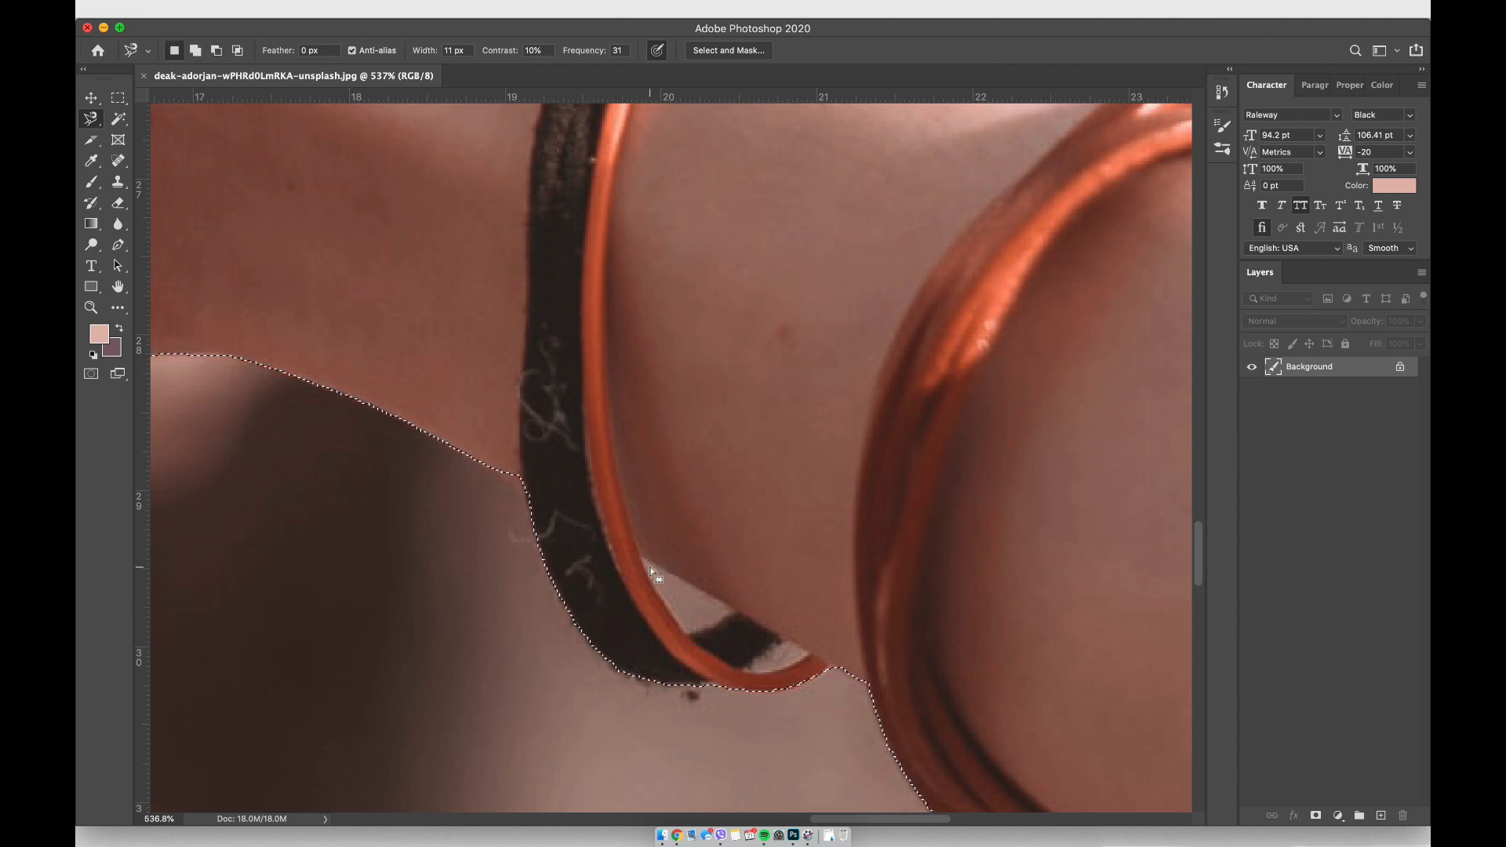
Alt-trace the background gap beside the bangle to subtract it from the selection
key("alt")
left_click(629, 549)
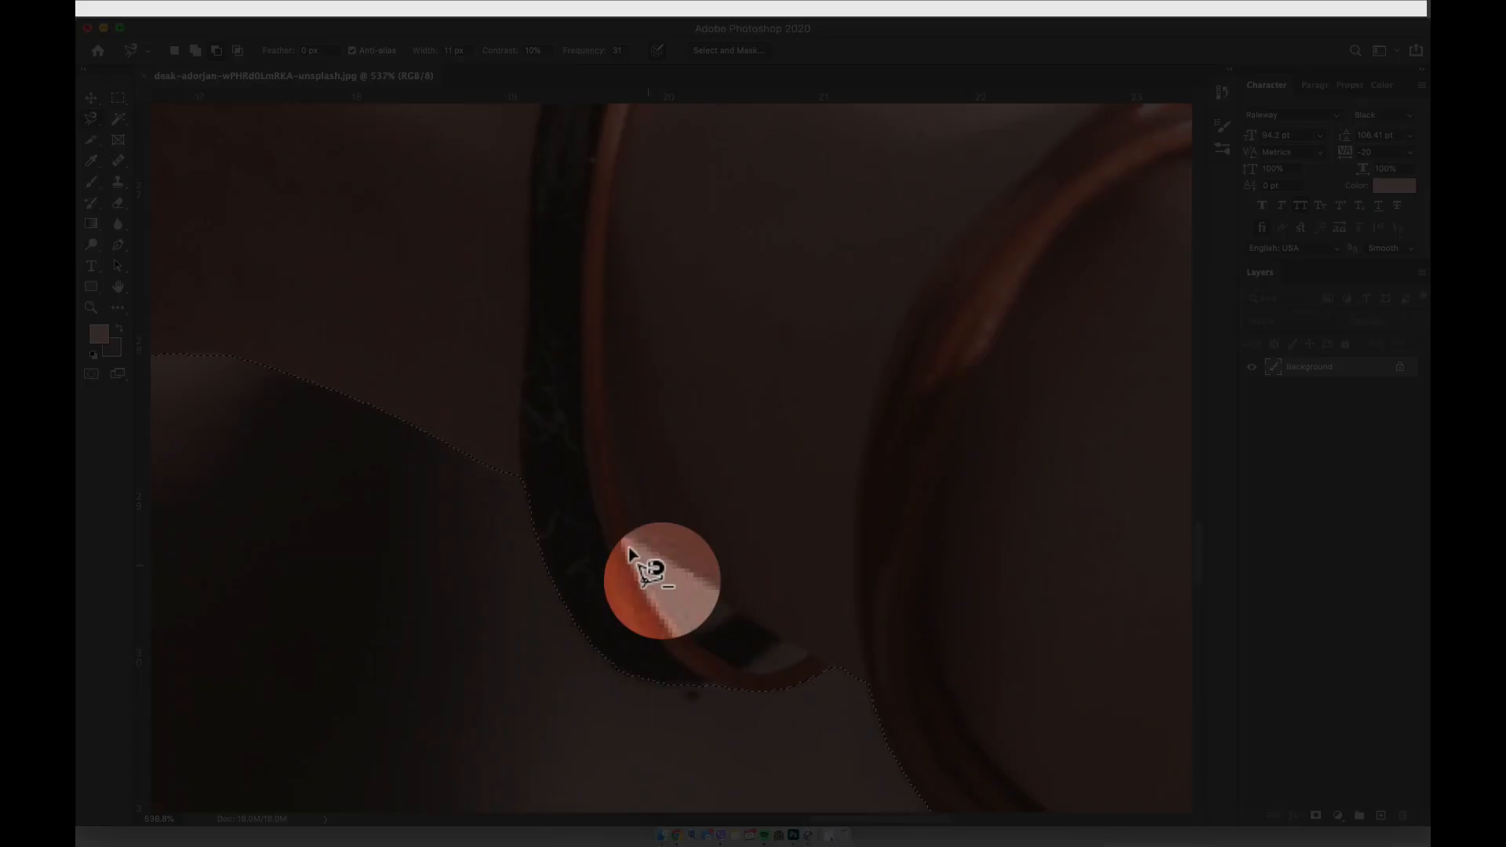
left_click_drag(637, 557, 683, 630)
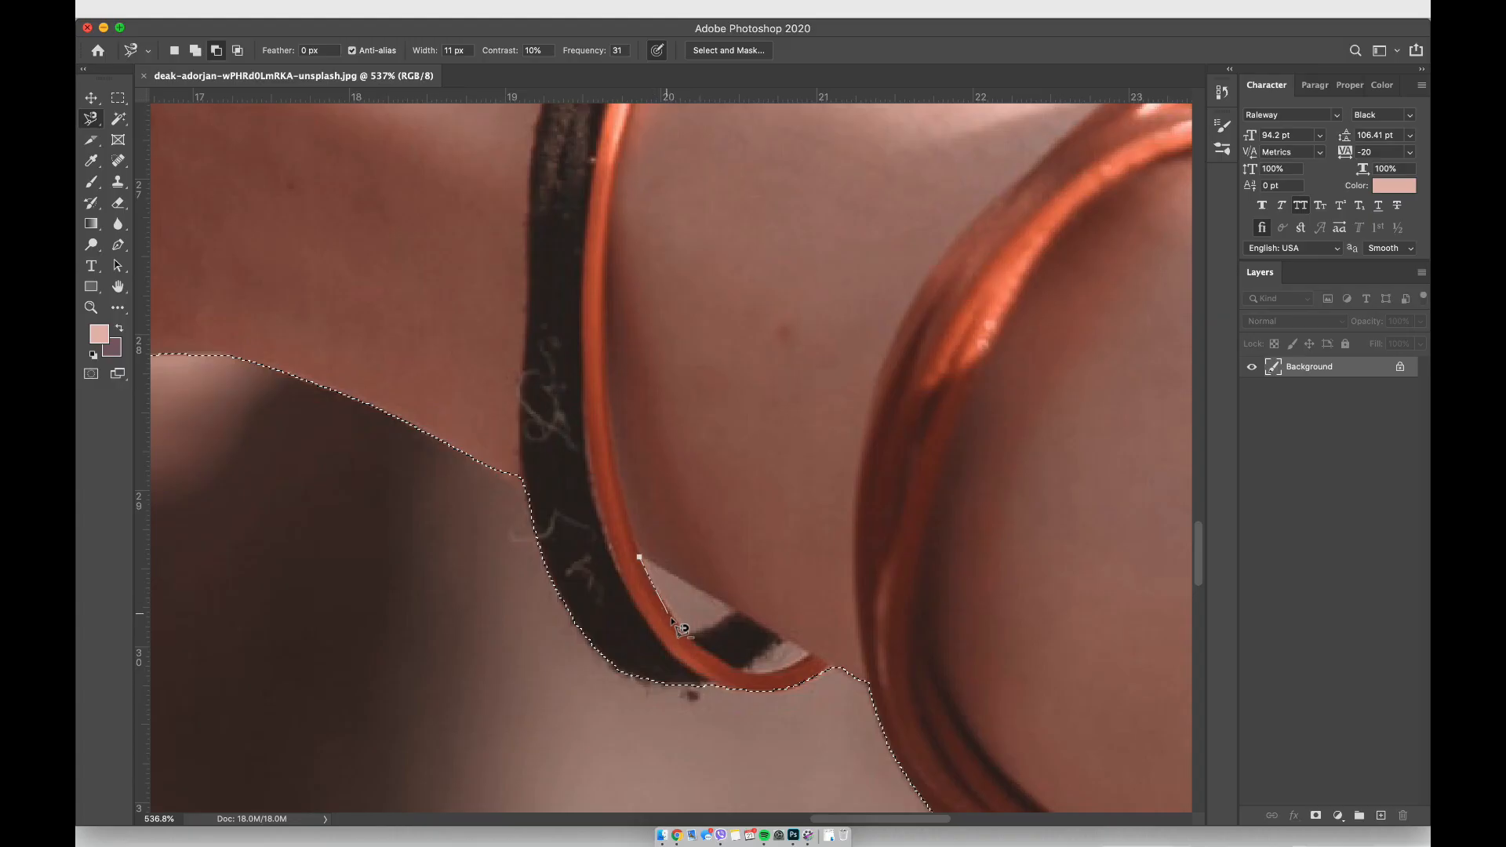
left_click(643, 558)
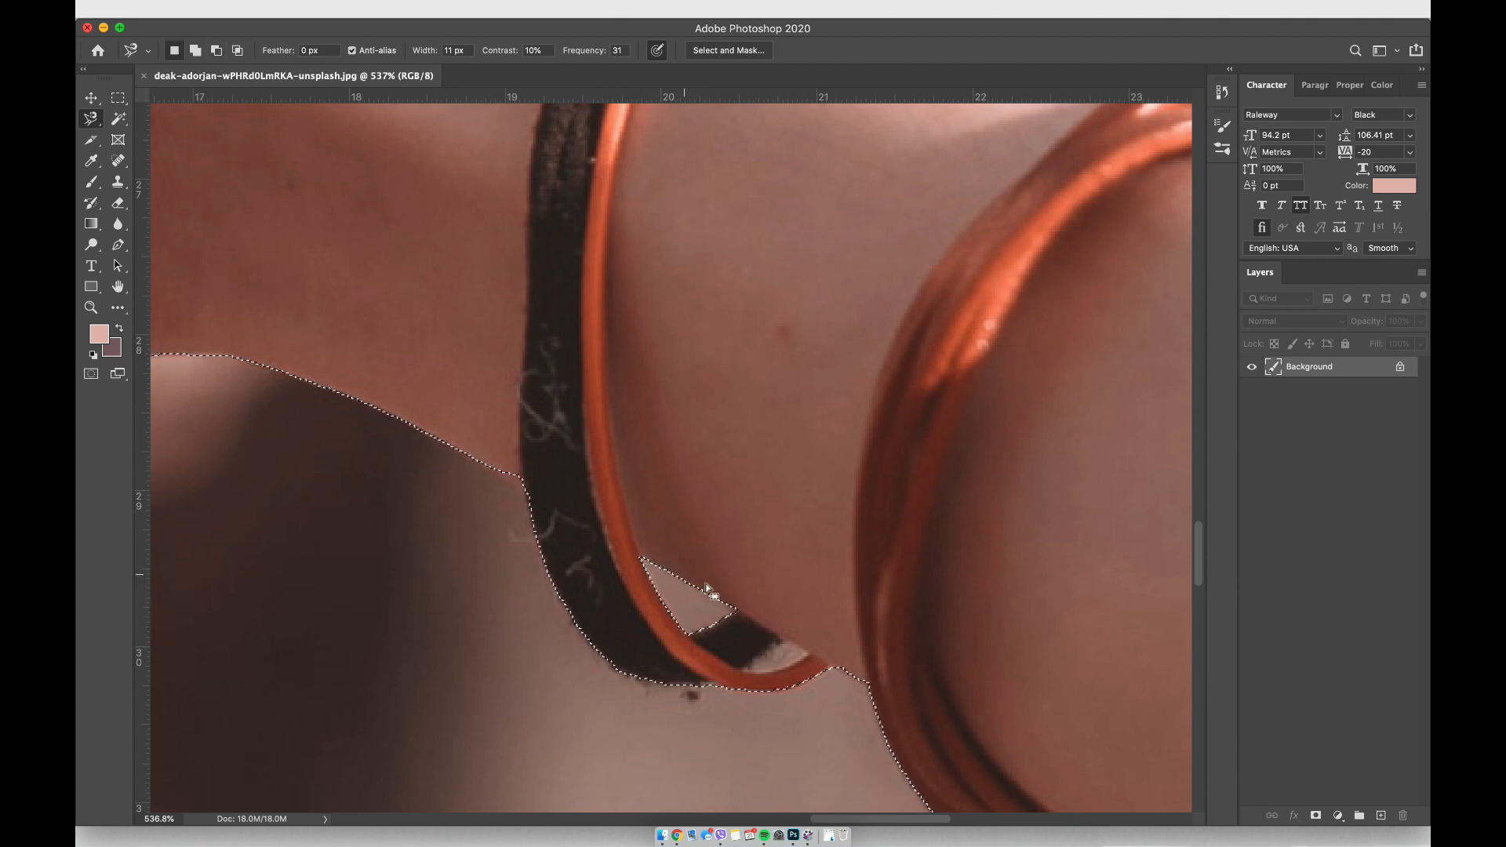
Alt-trace the sliver at the ring tip to subtract it from the selection too
key("alt")
left_click(785, 639)
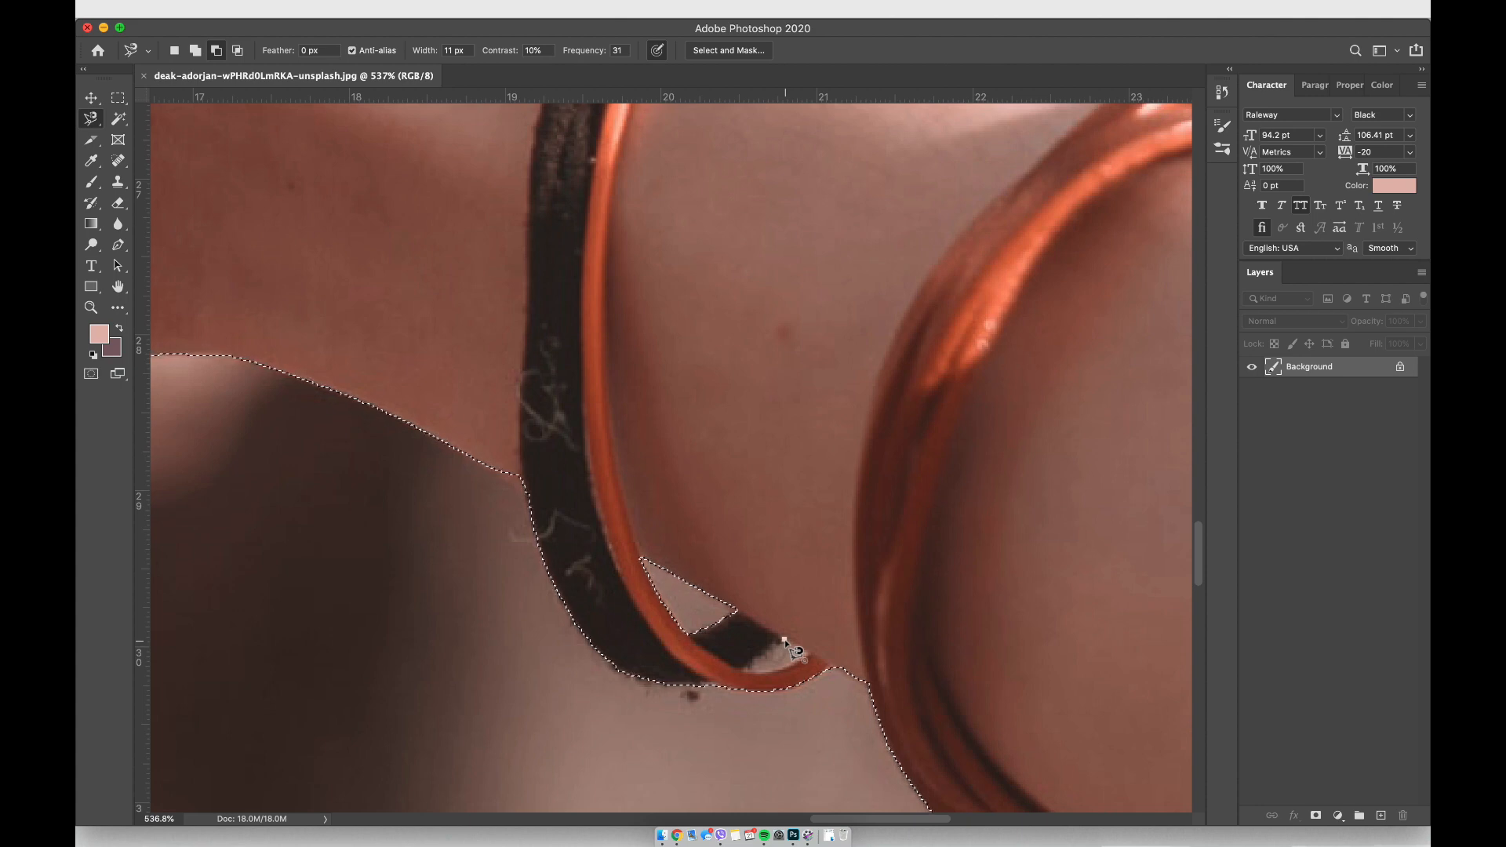
left_click(737, 669)
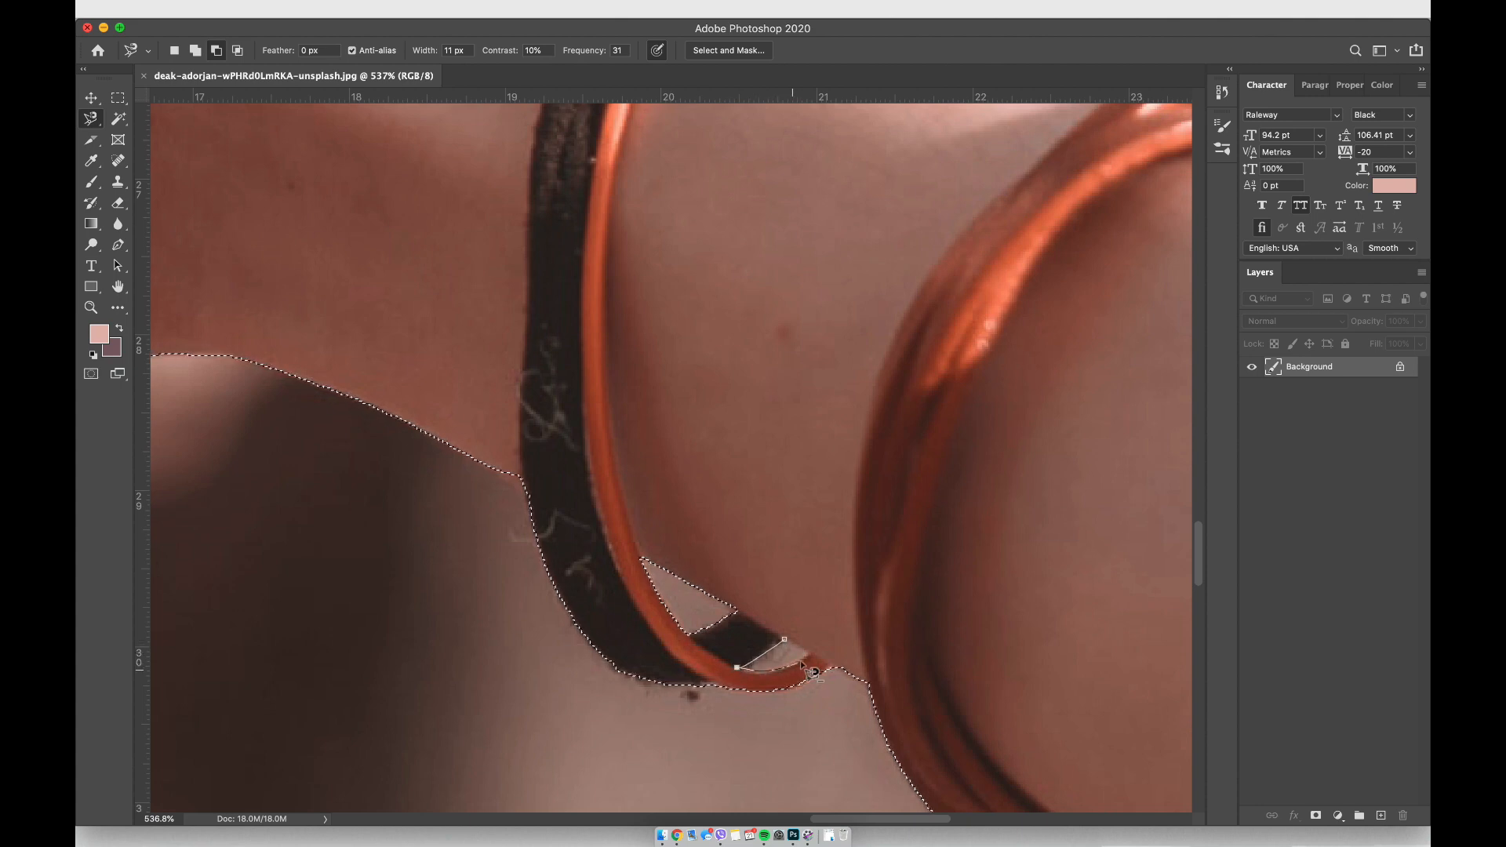
left_click(785, 639)
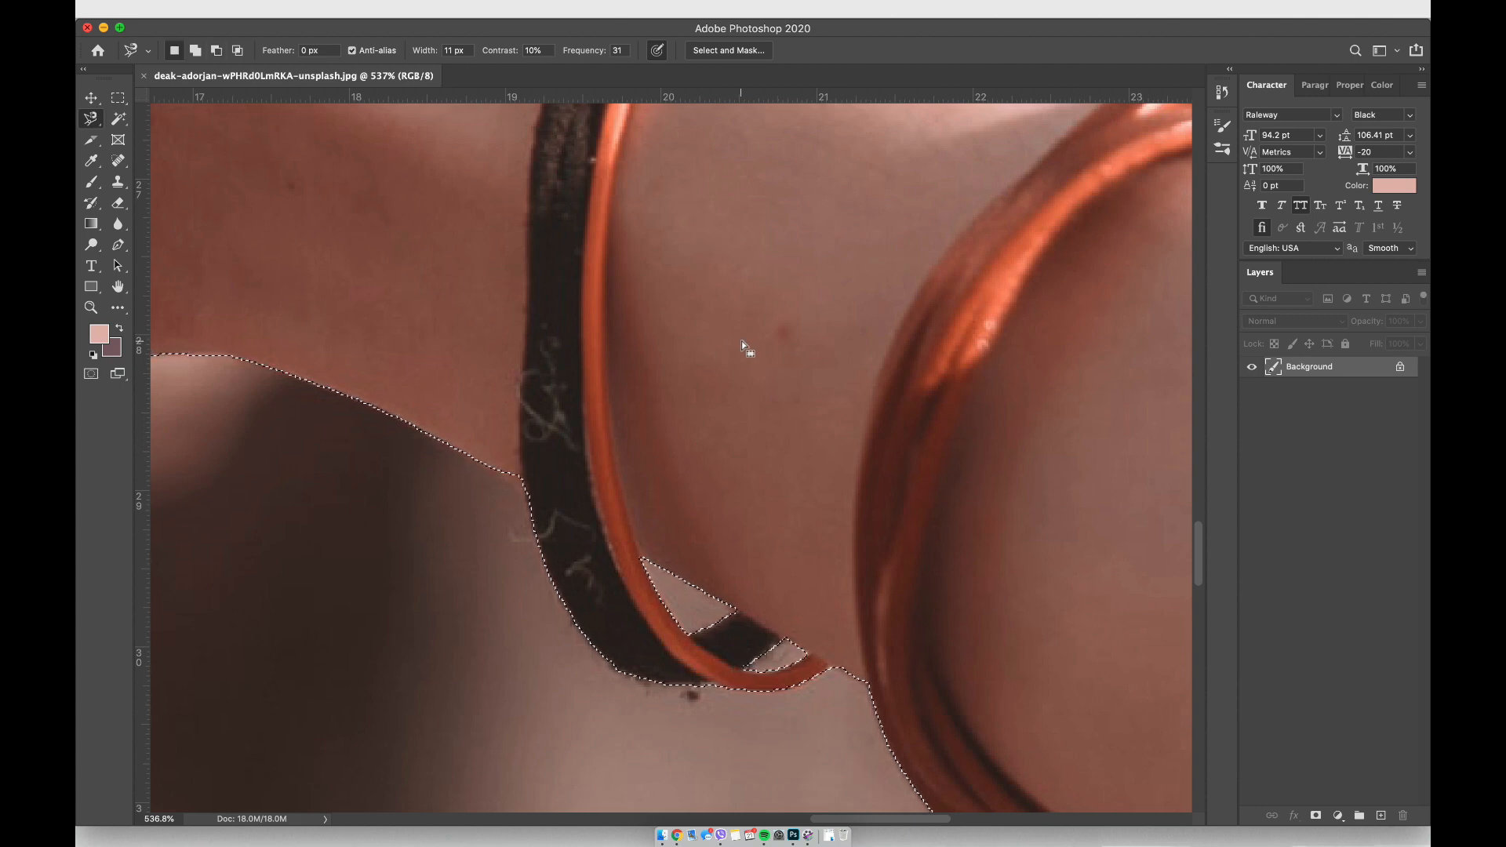
scroll(742, 340, "down", 5)
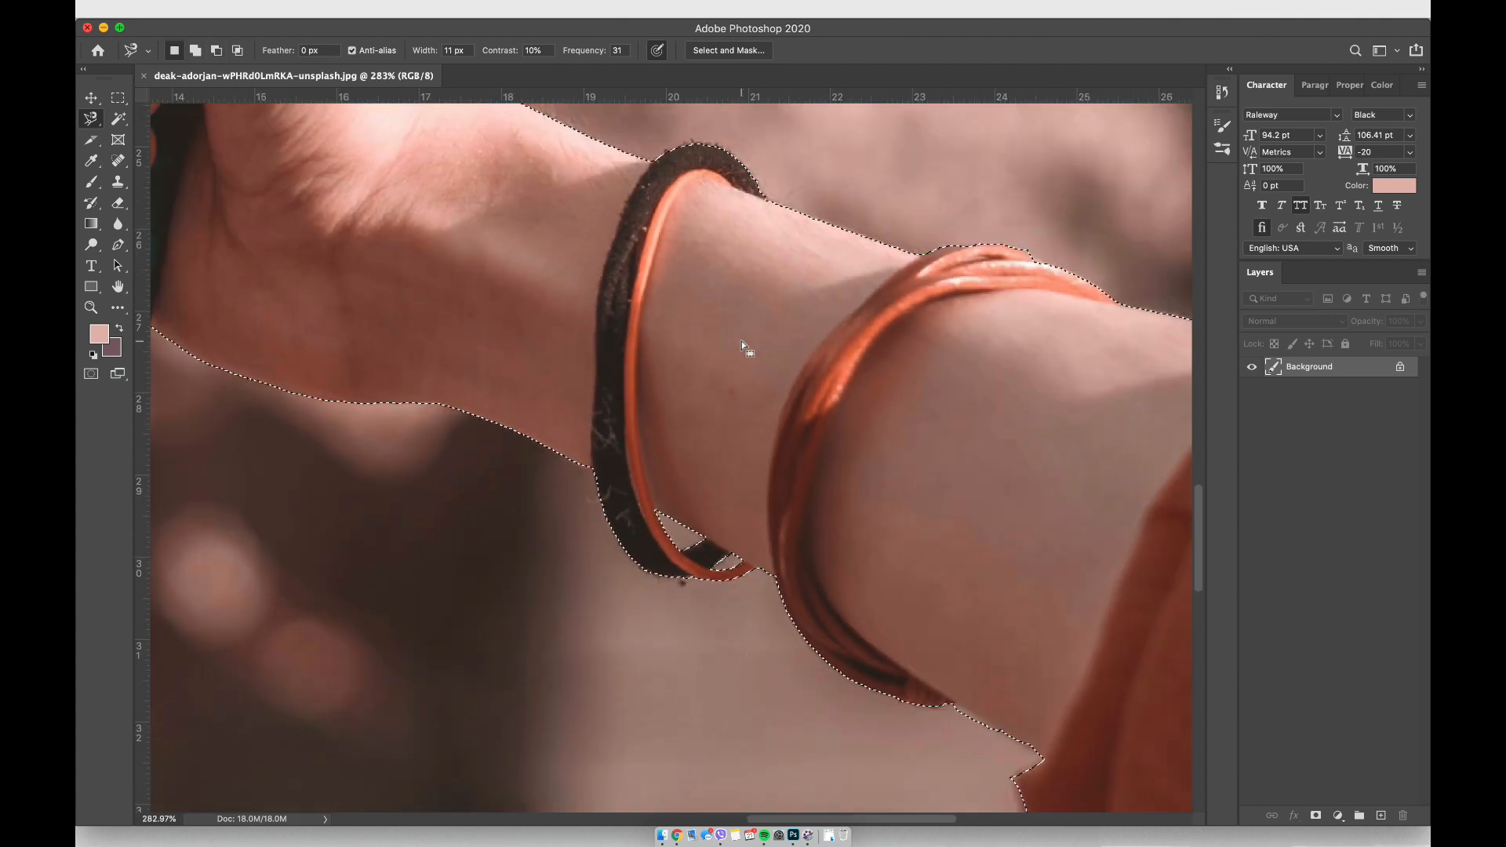
scroll(742, 339, "down", 2)
scroll(742, 341, "down", 2)
scroll(742, 340, "down", 2)
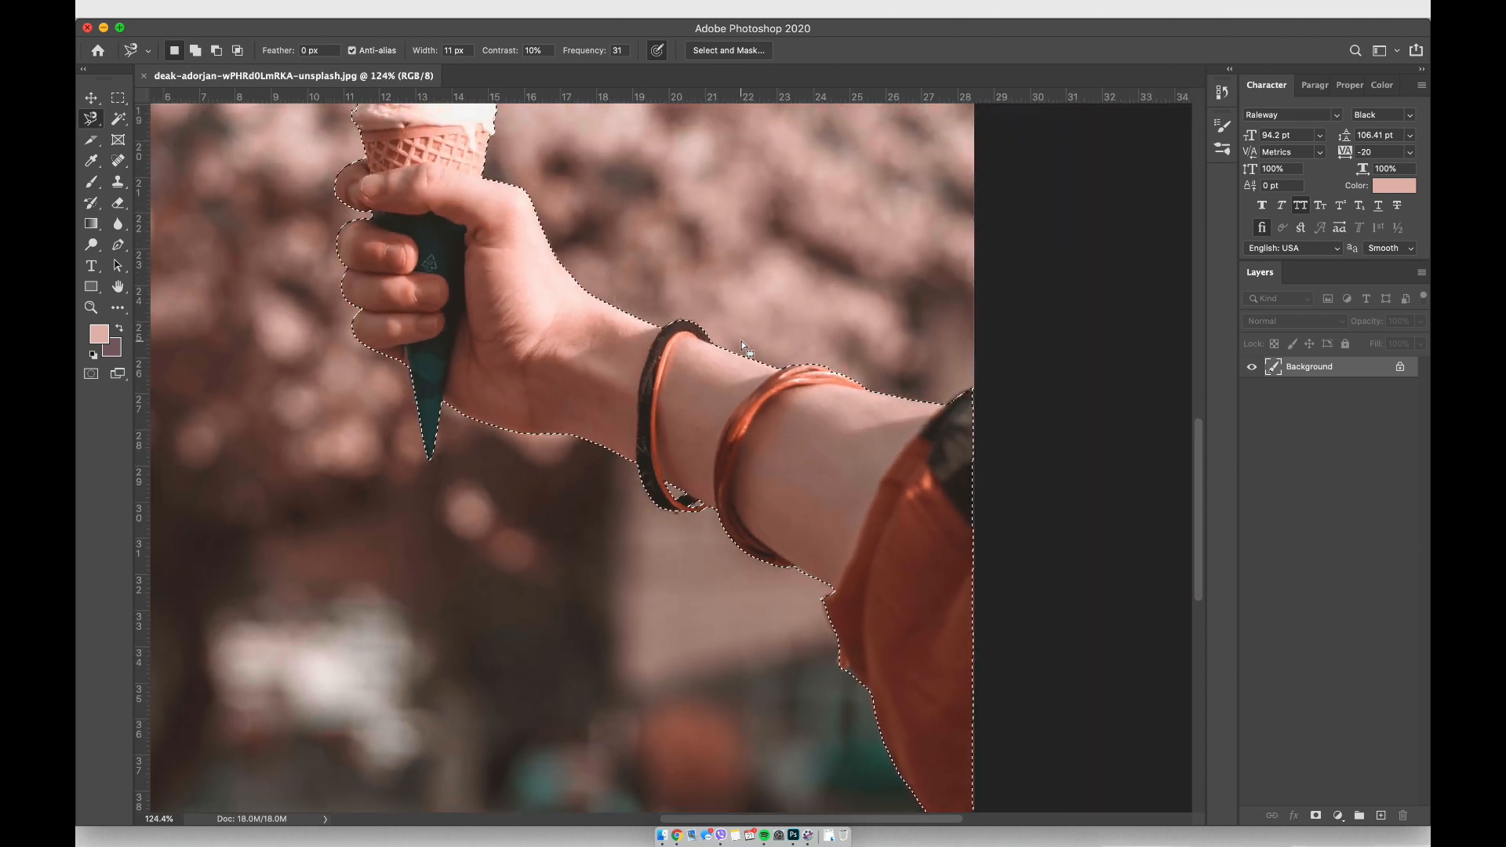
scroll(742, 341, "down", 1)
scroll(741, 341, "down", 1)
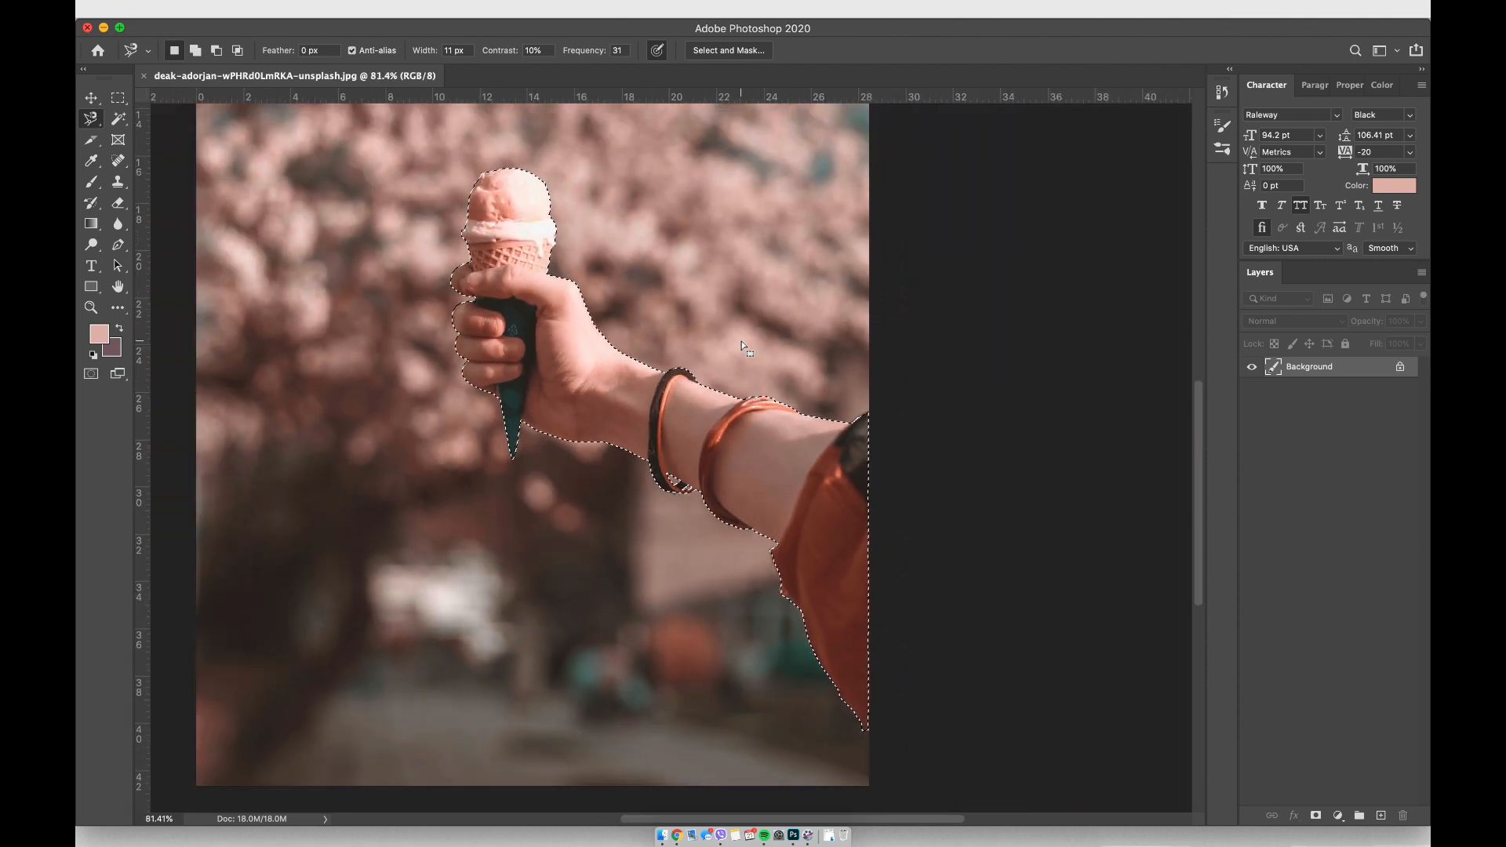
scroll(721, 580, "down", 1)
scroll(721, 580, "down", 1)
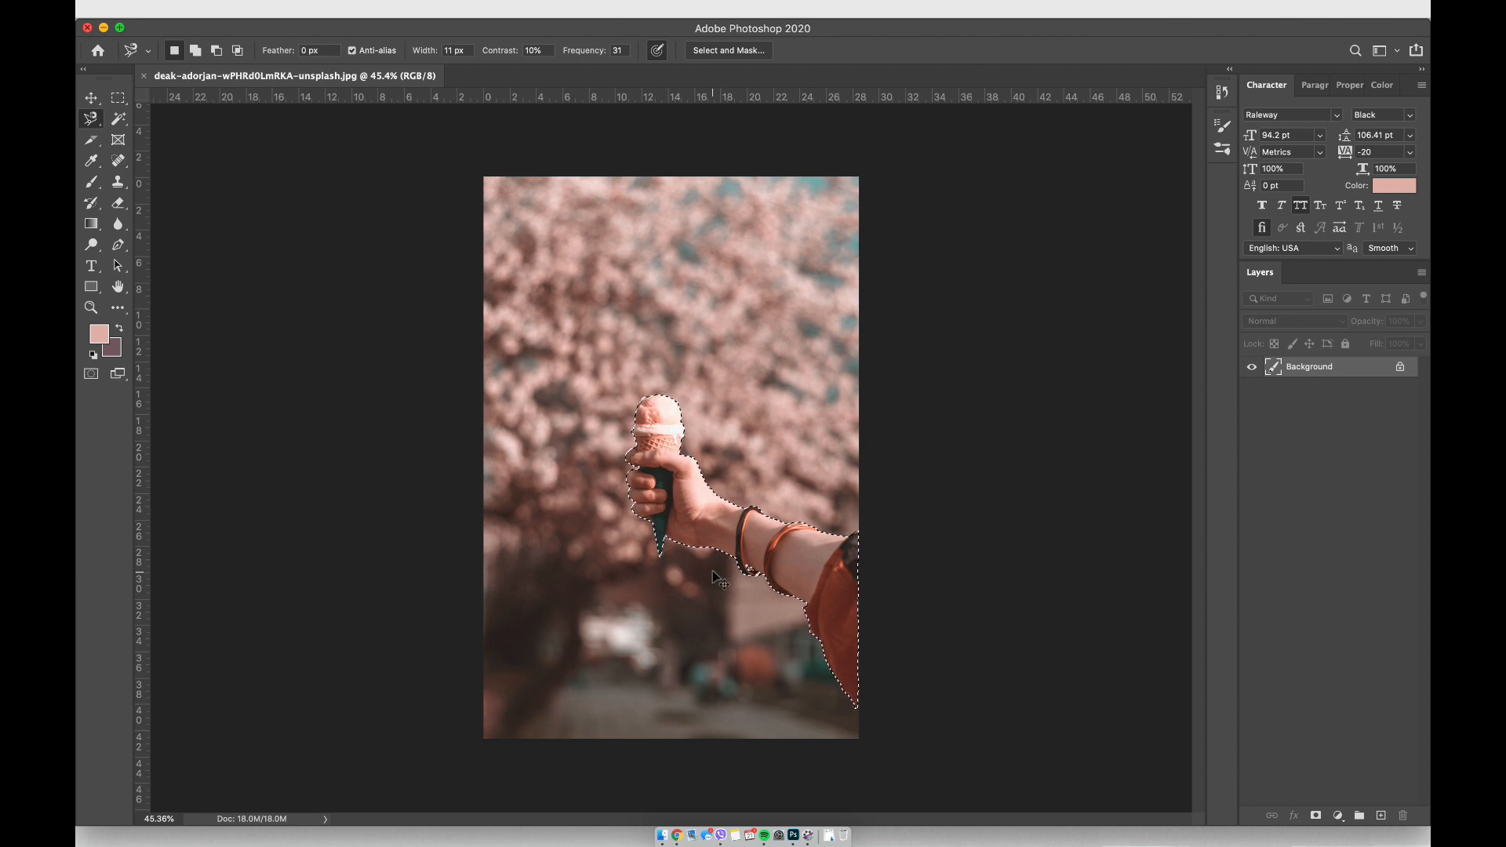
Invert the selection, unlock the Background layer and delete the blurred background to transparency
key("super+shift+i")
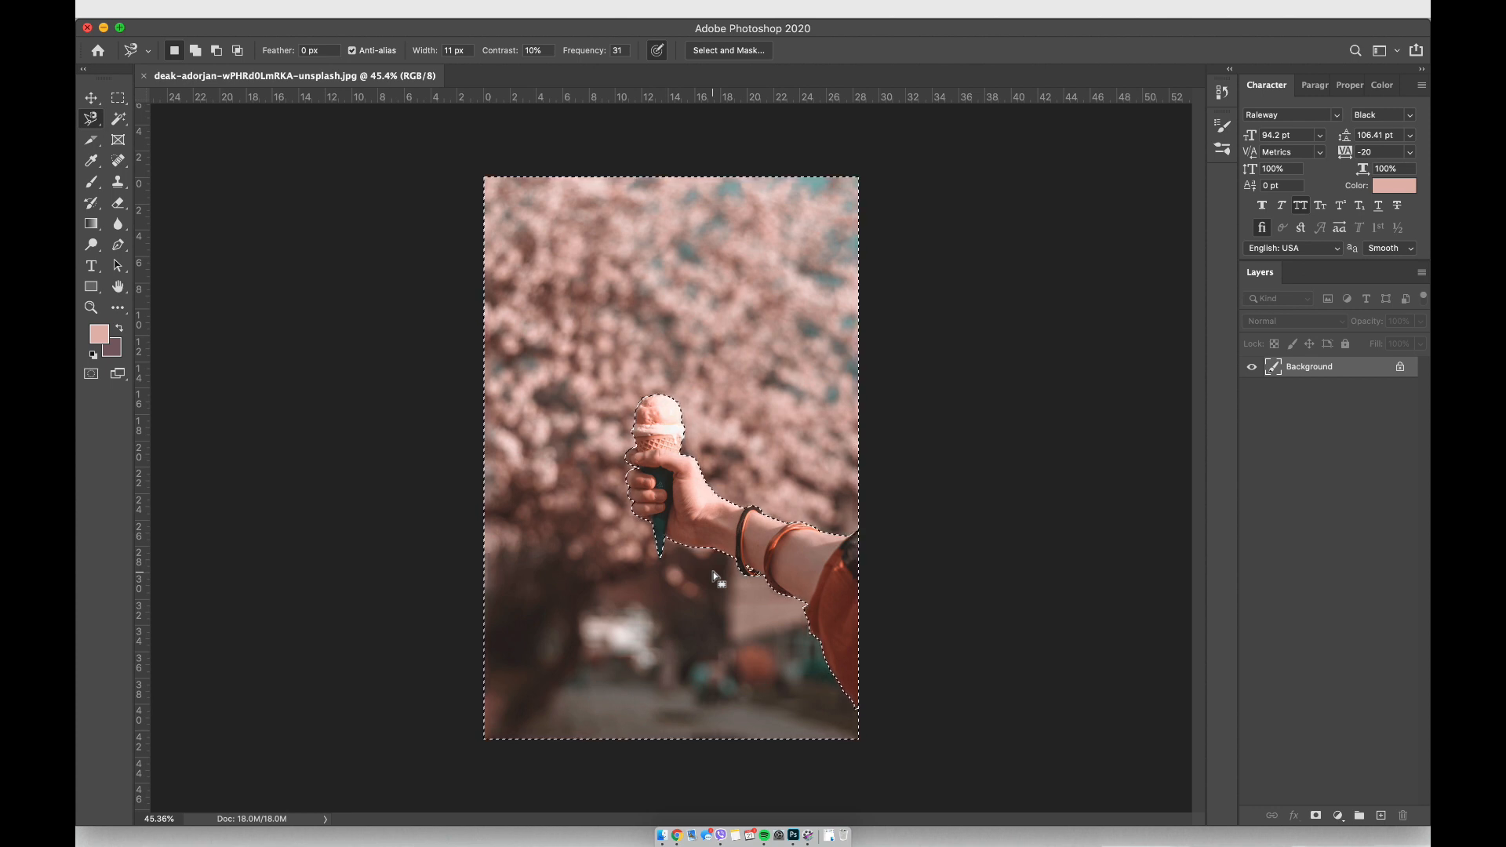
left_click(1402, 368)
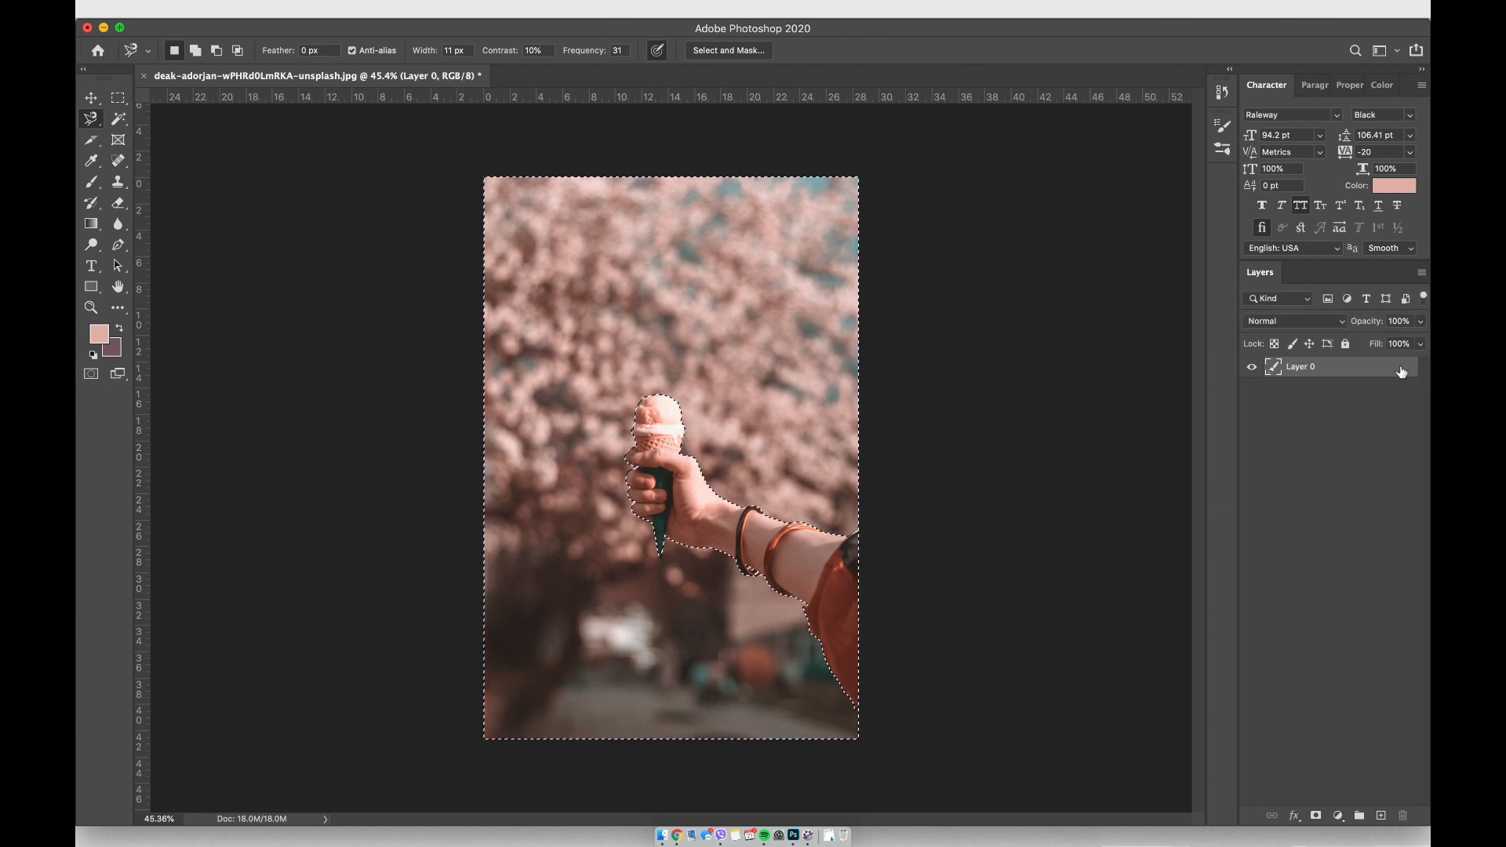
key("Delete")
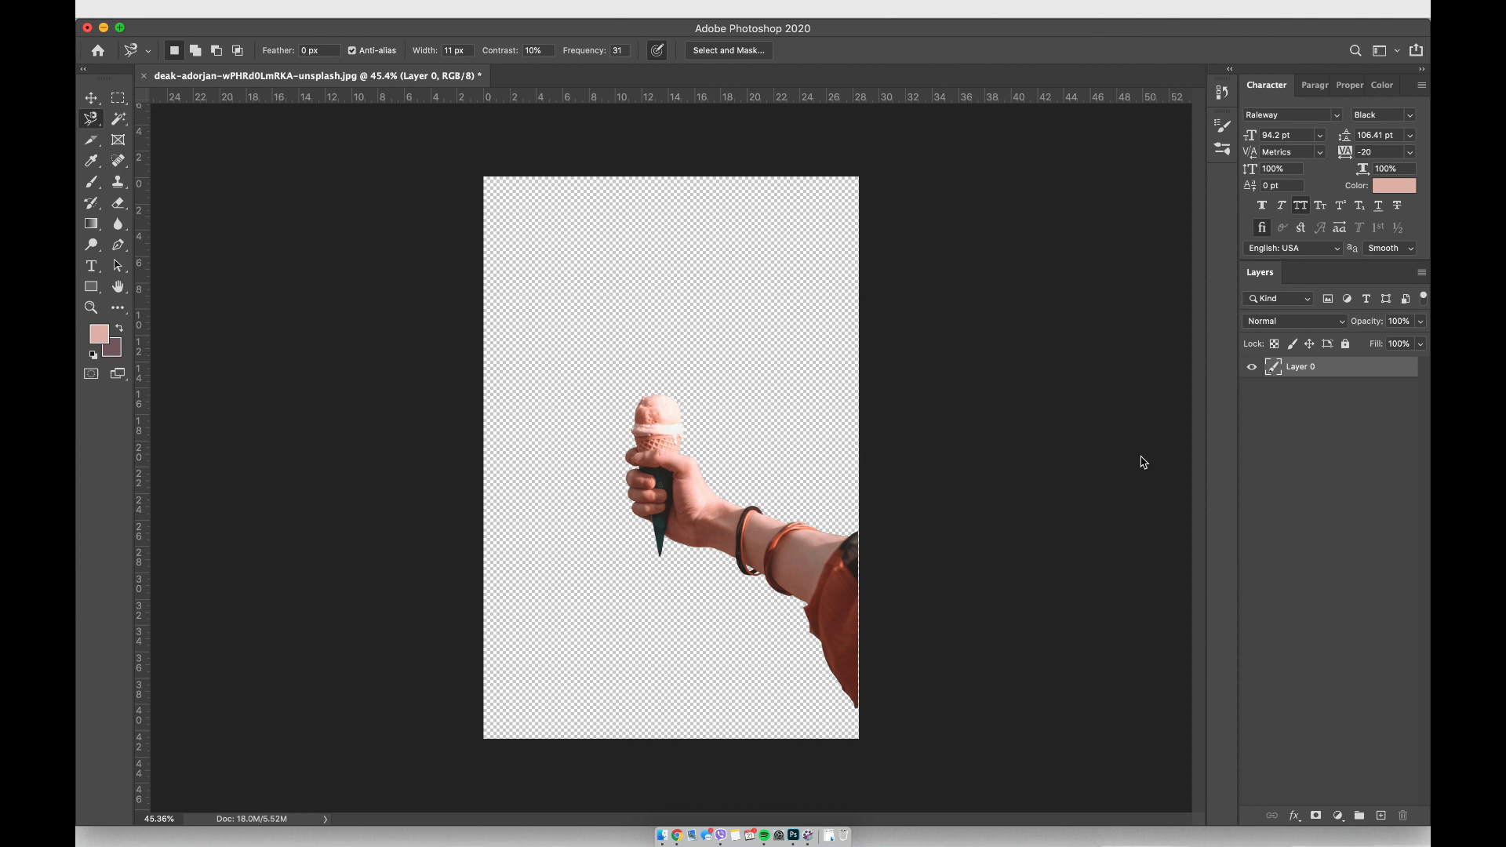
scroll(808, 567, "up", 3)
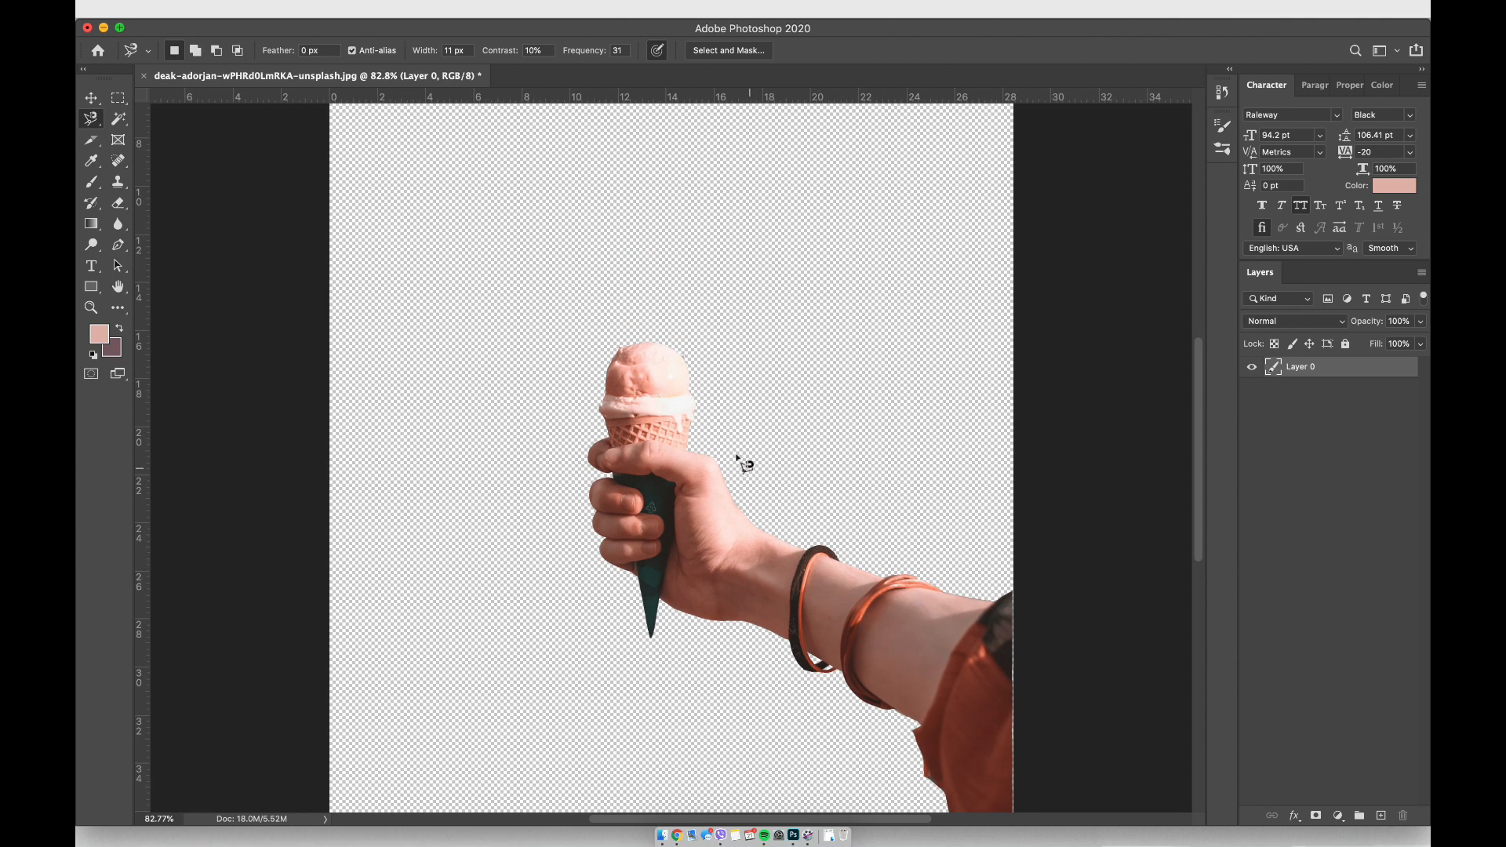
scroll(727, 389, "up", 3)
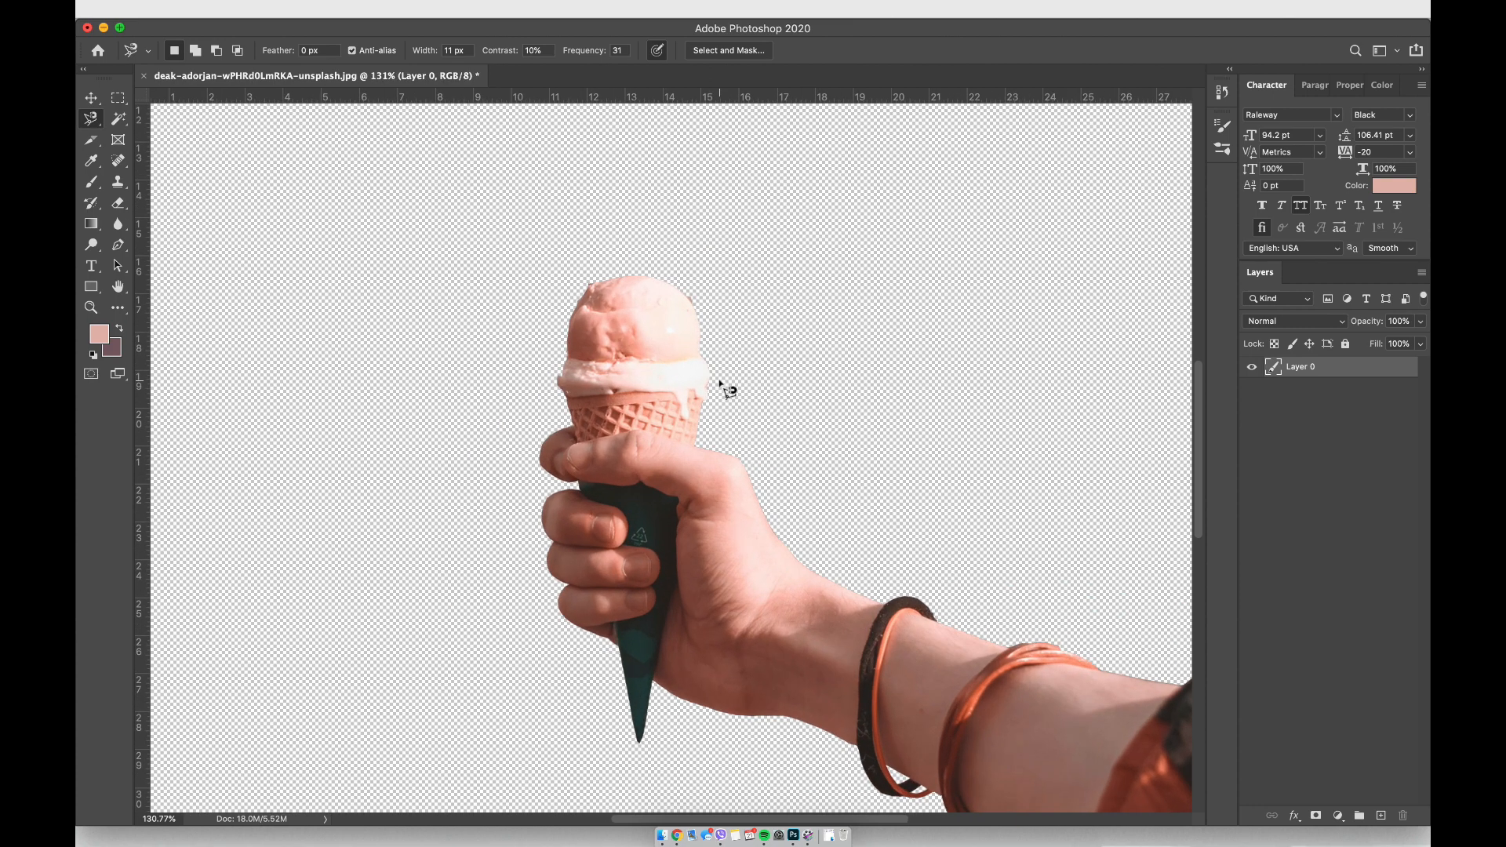
scroll(728, 389, "up", 3)
scroll(728, 389, "up", 3)
scroll(728, 390, "up", 2)
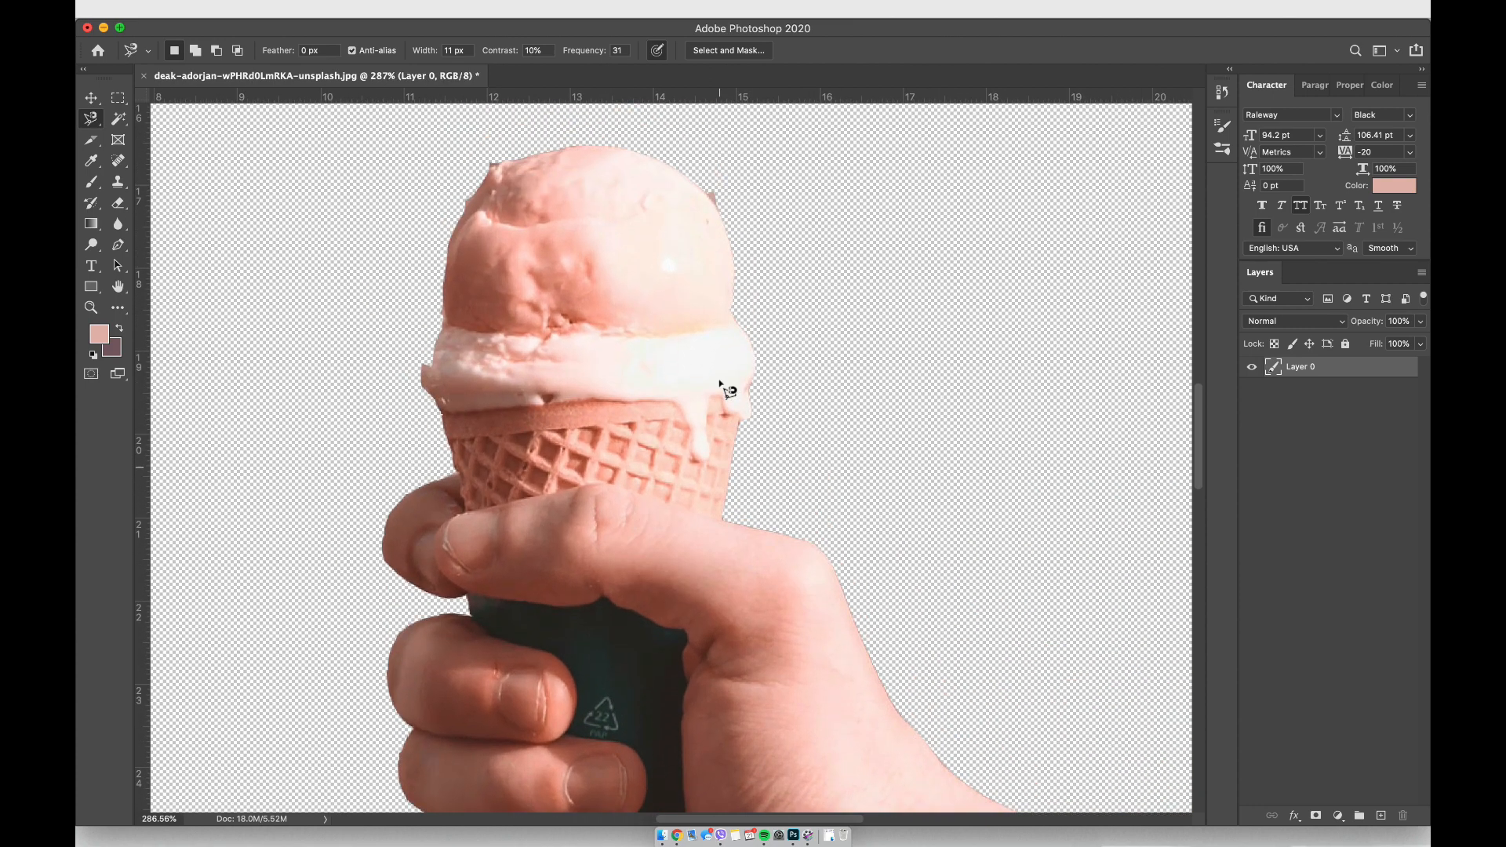
scroll(727, 390, "up", 4)
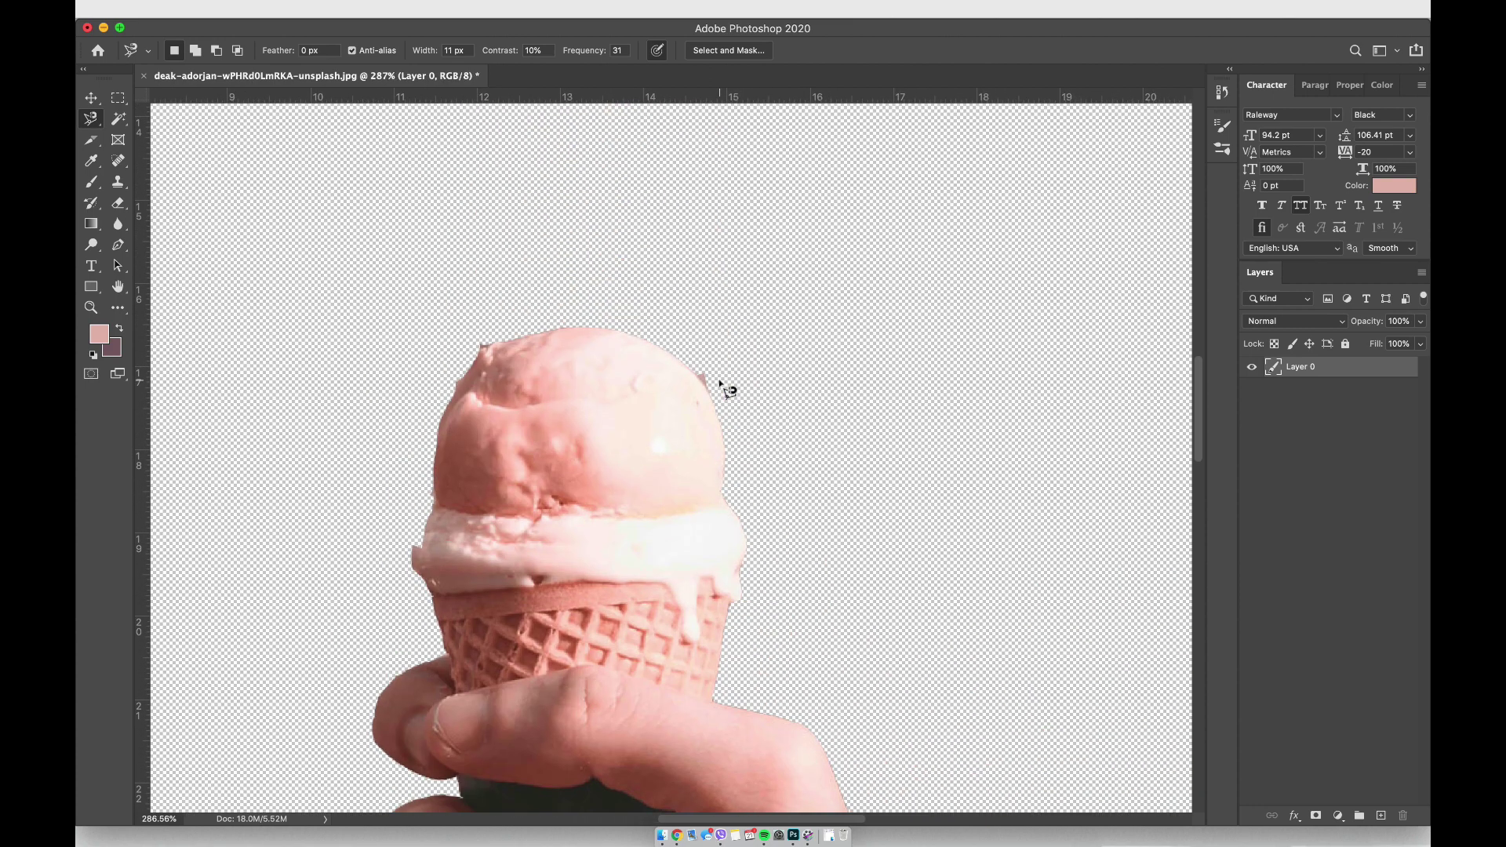
Erase leftover background slivers beside the cream's left edge and along the sleeve
left_click(118, 203)
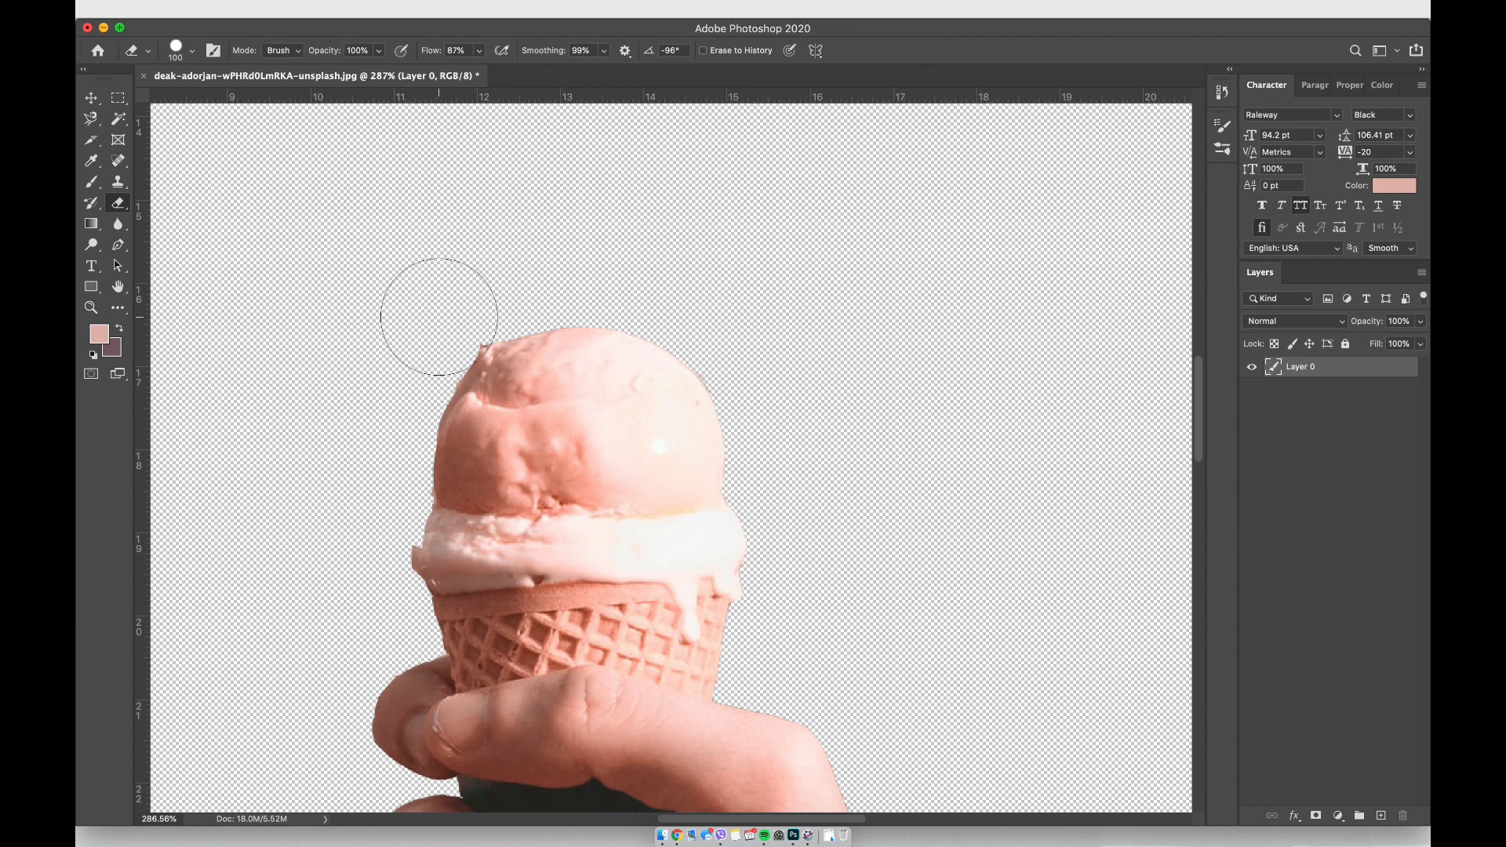
left_click(361, 550)
scroll(342, 585, "down", 3)
scroll(294, 606, "down", 3)
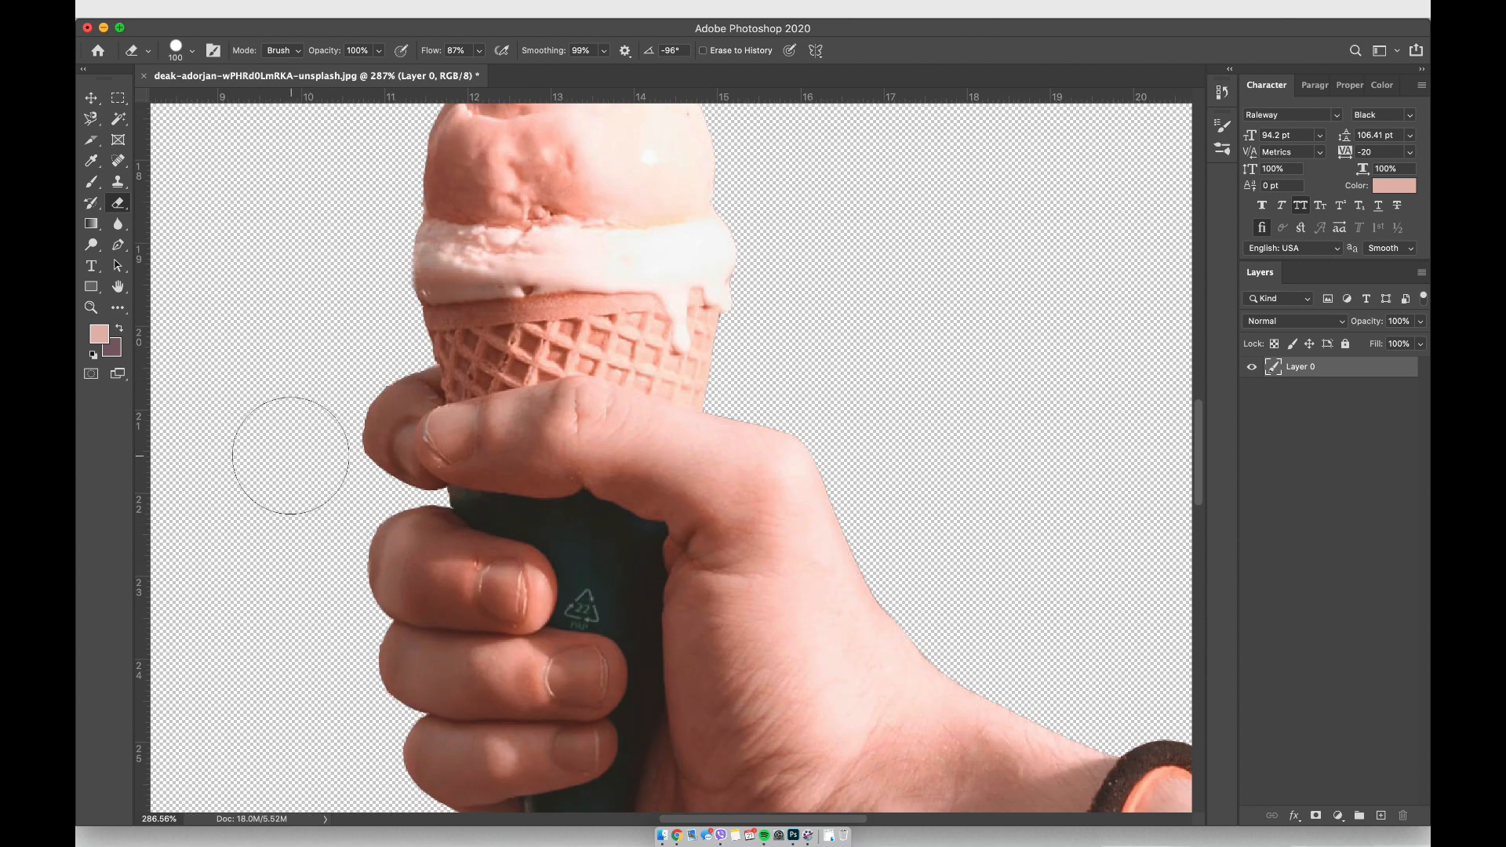
scroll(291, 455, "down", 5)
scroll(354, 495, "right", 10)
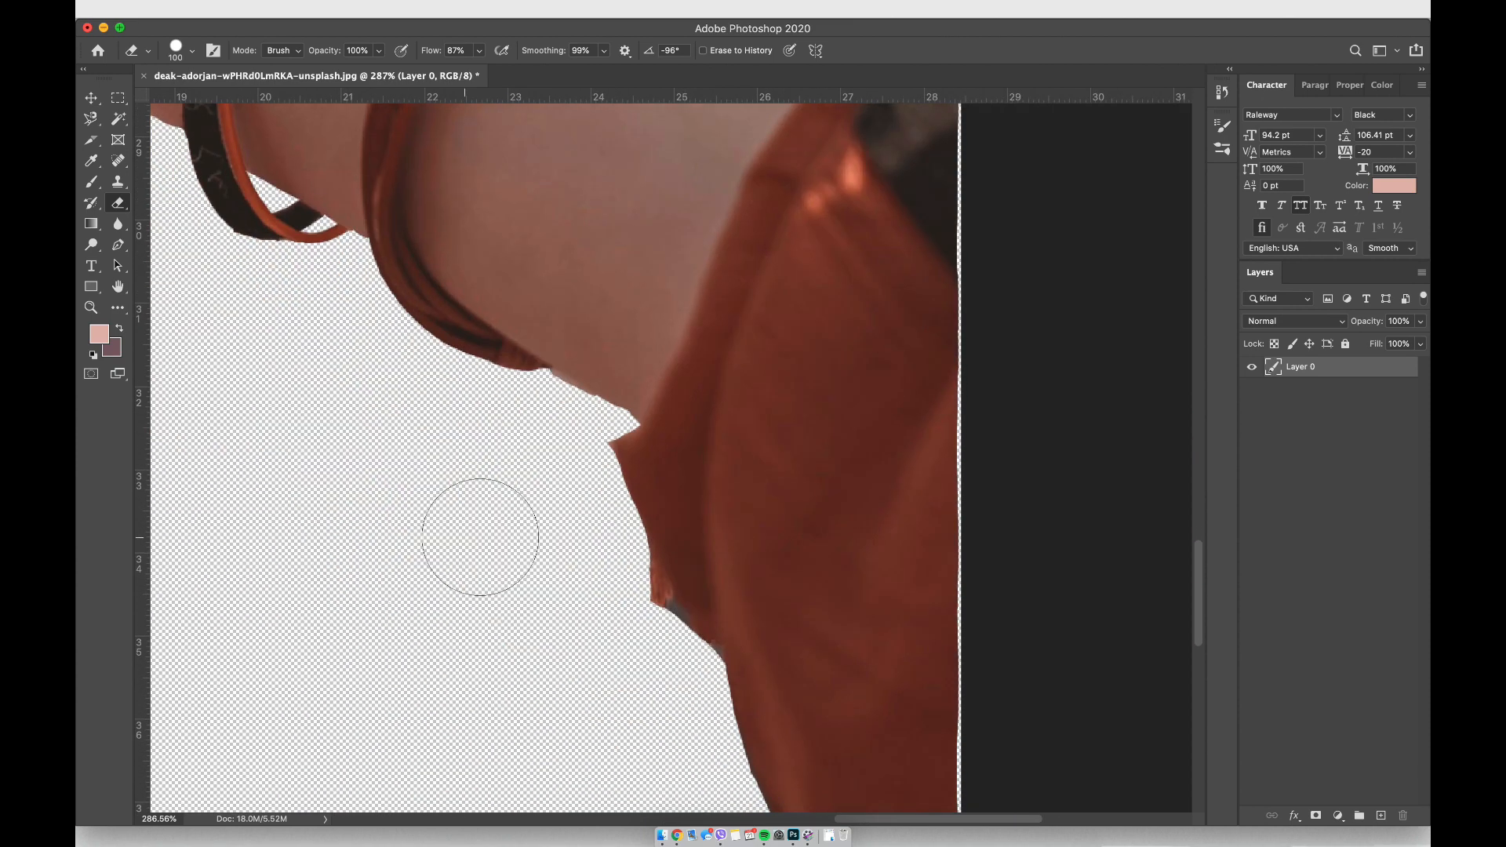
left_click_drag(481, 538, 555, 461)
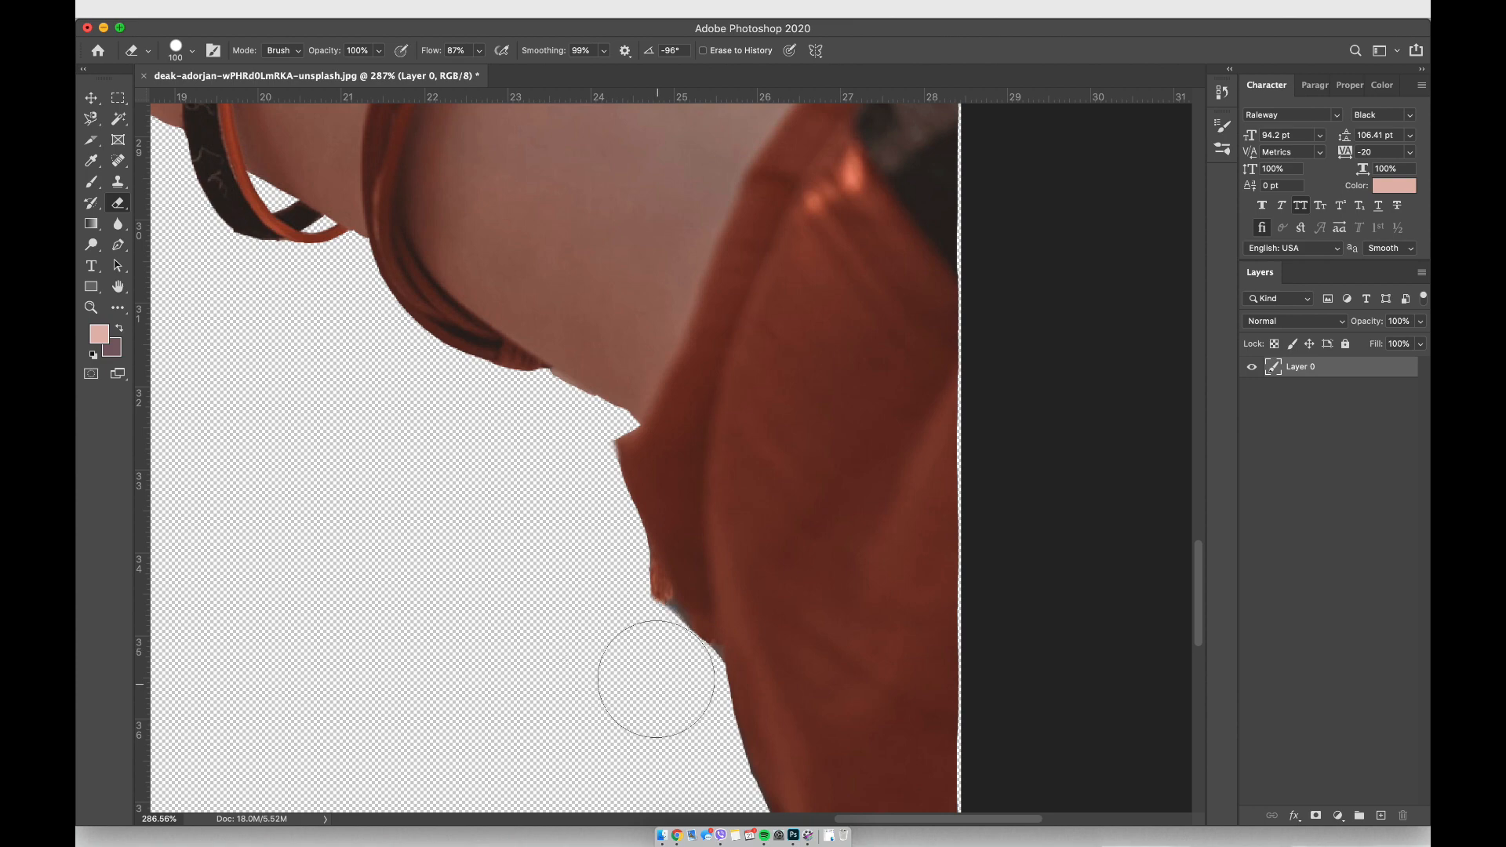
scroll(663, 707, "down", 3)
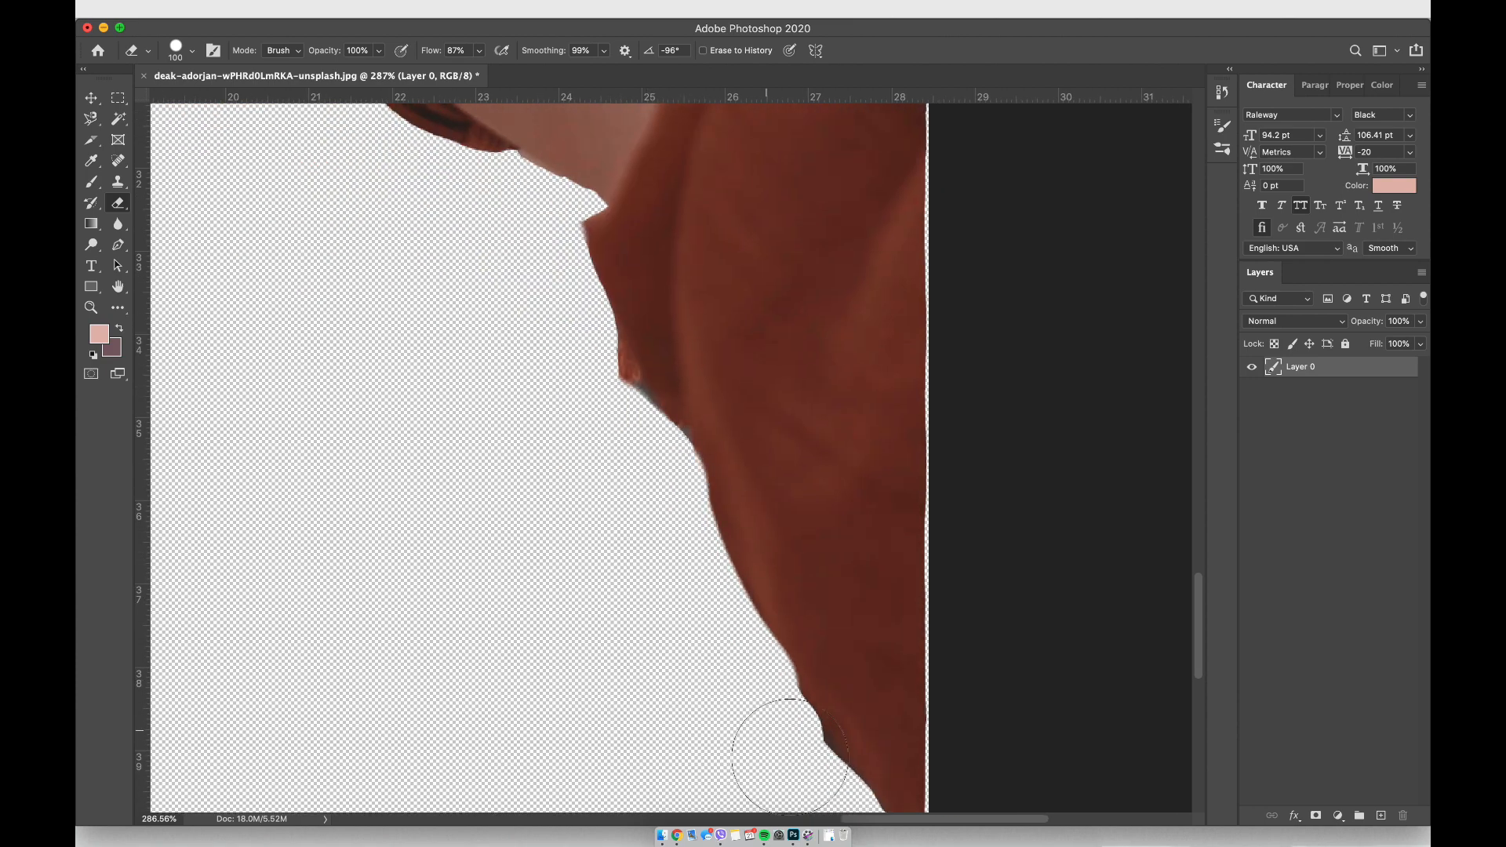
scroll(962, 579, "down", 5)
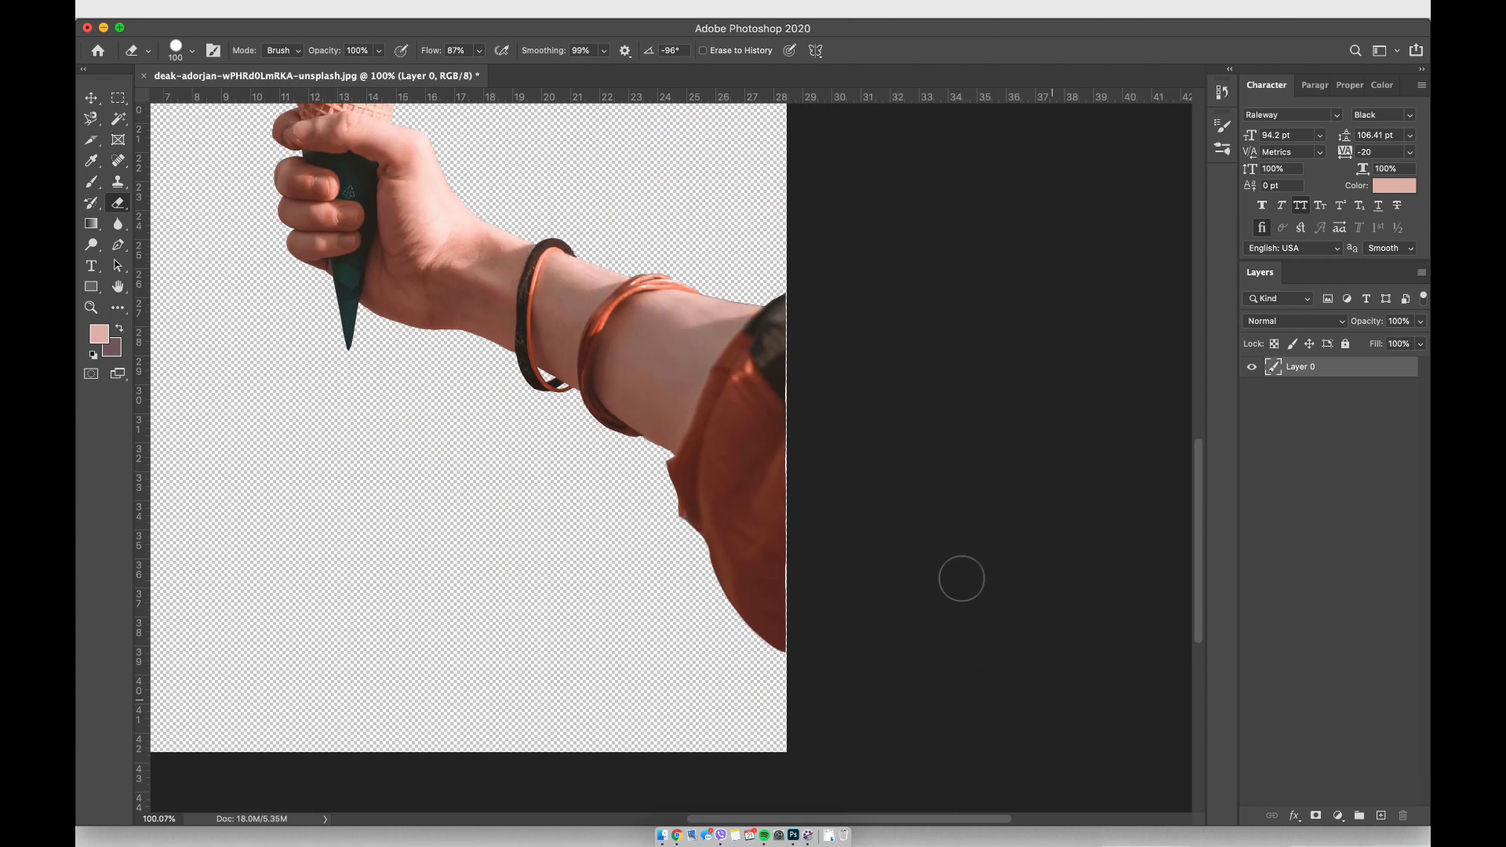
scroll(962, 580, "down", 2)
scroll(967, 578, "down", 2)
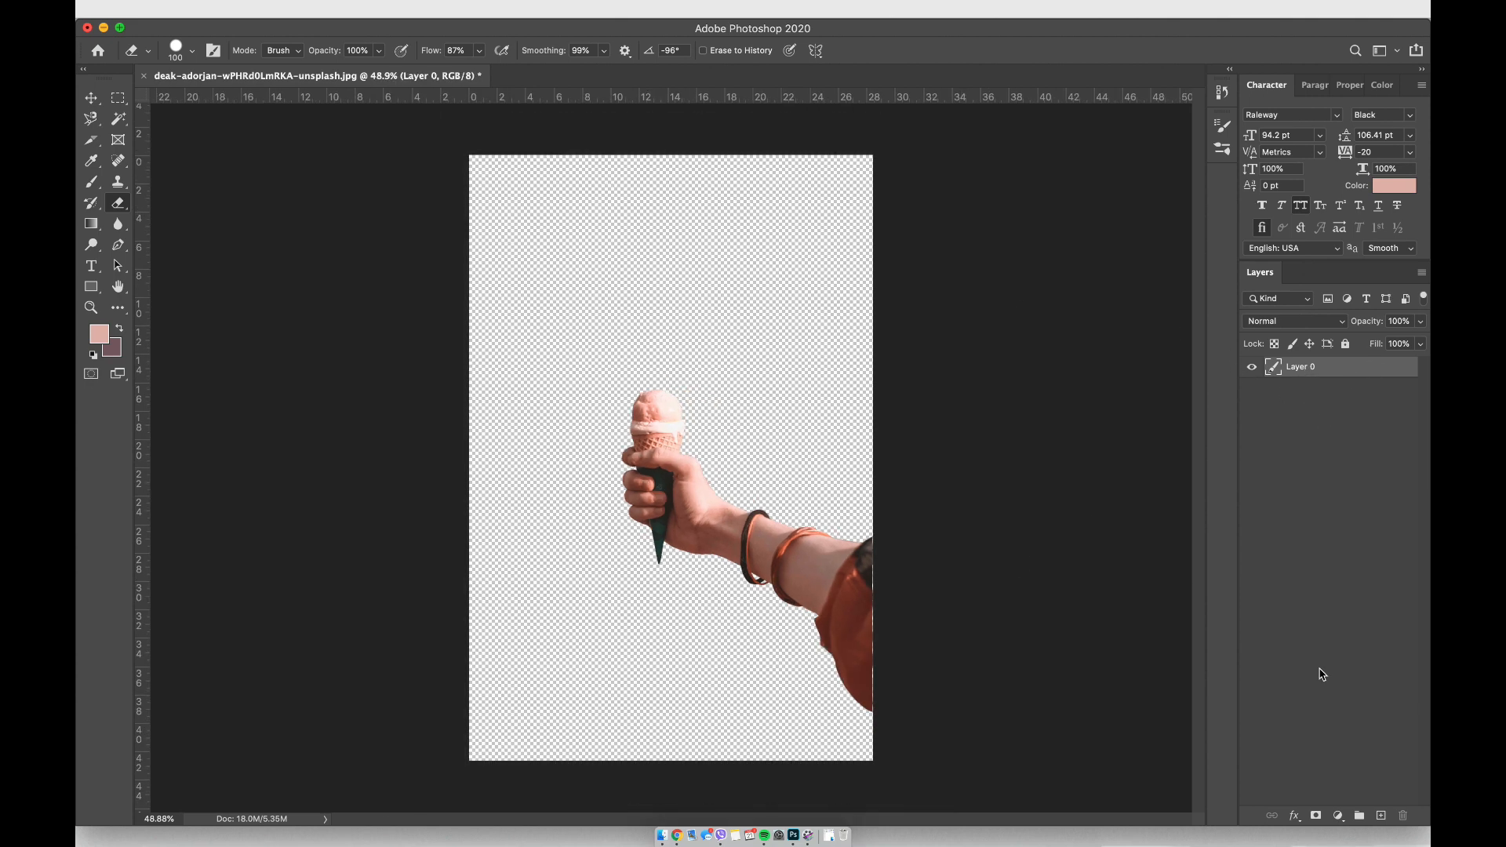
Create a new layer named COLOR and move it beneath the cut-out hand layer
key("ctrl+shift+n")
type("COLOR")
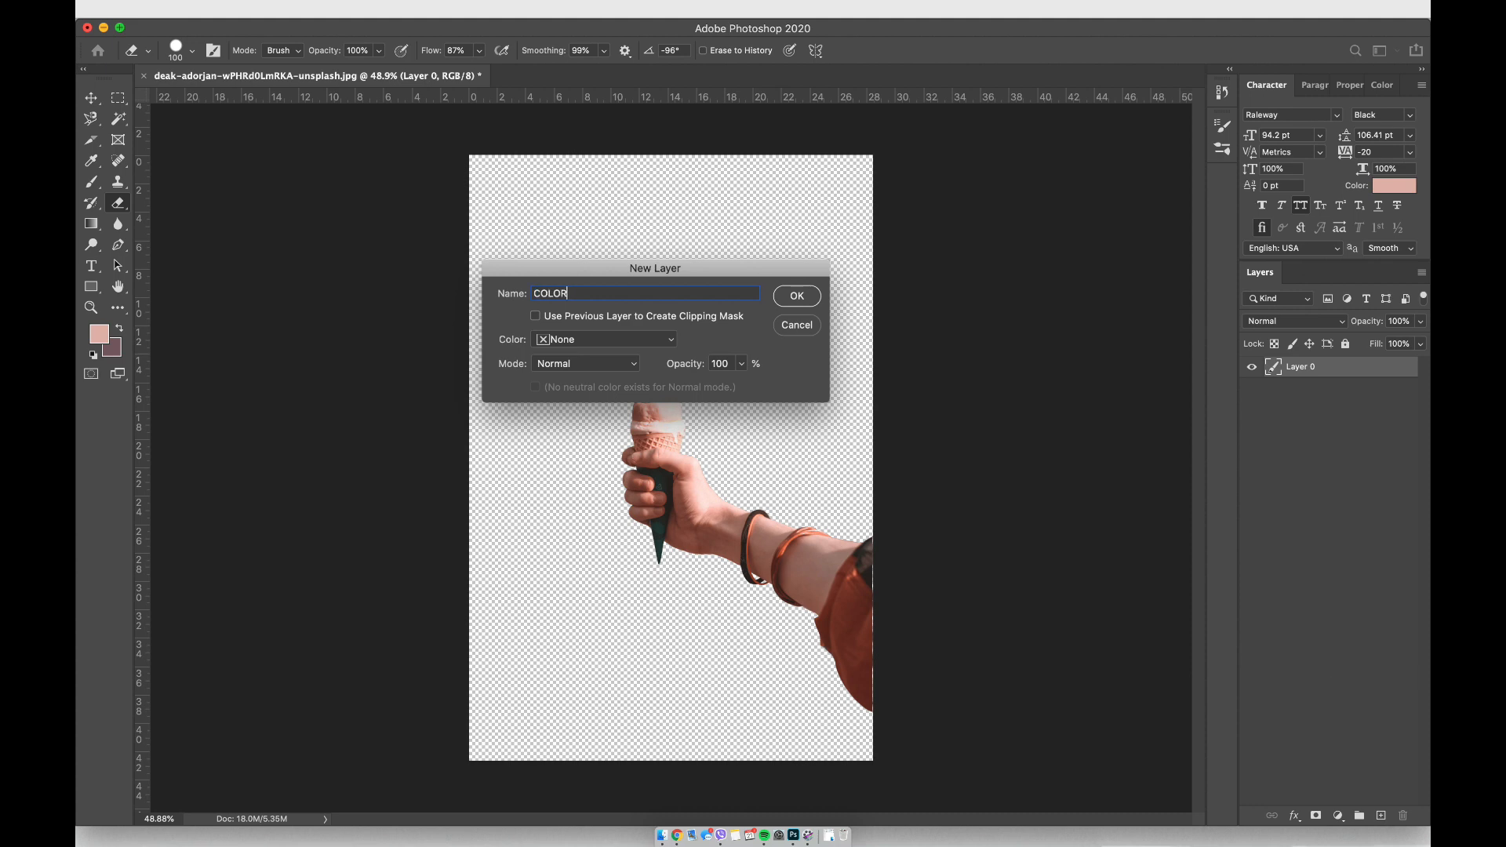
left_click(796, 298)
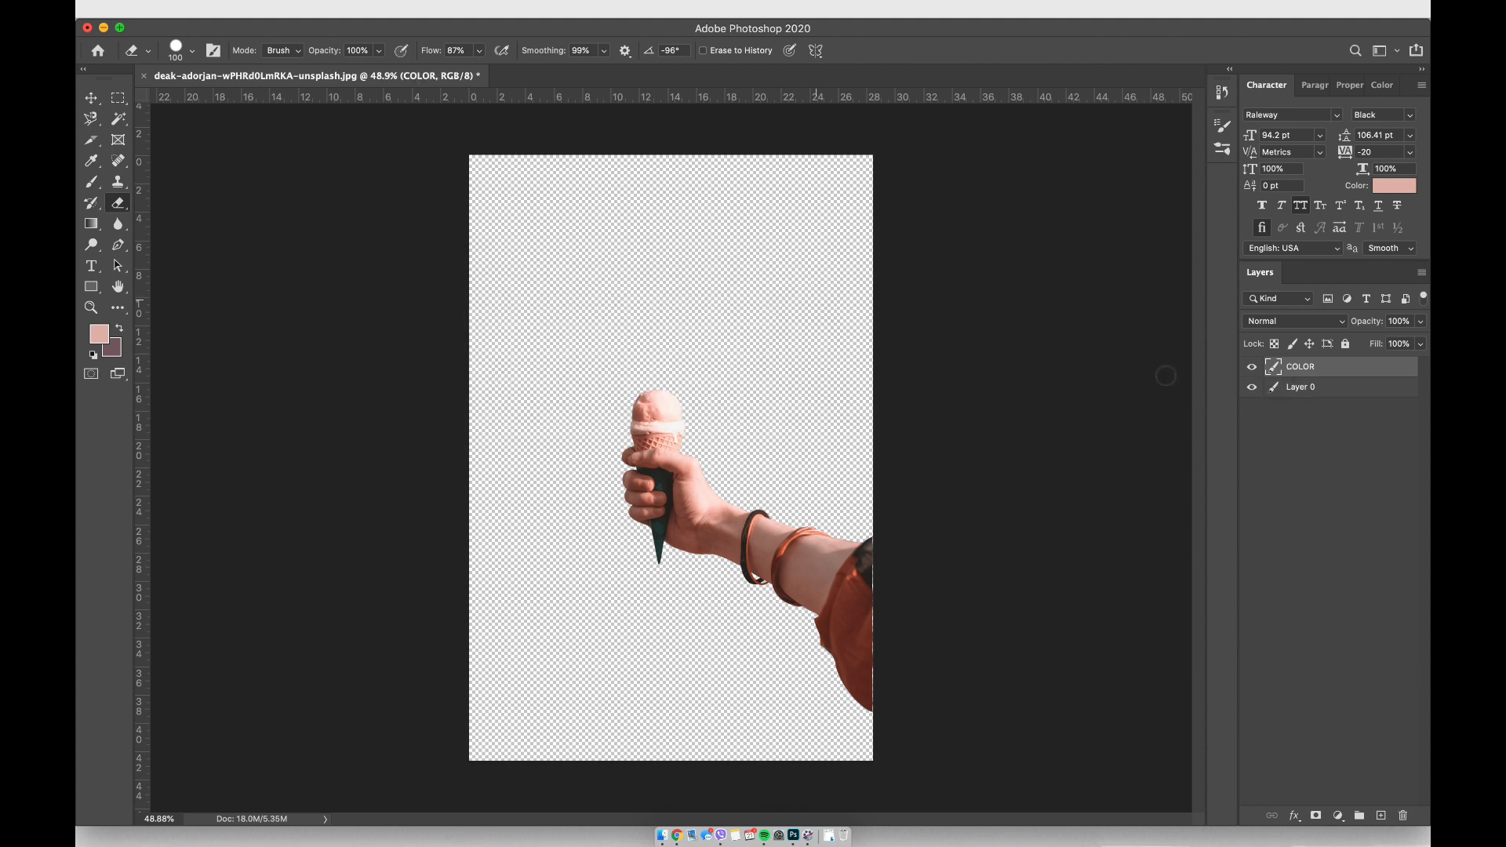
left_click_drag(1340, 370, 1338, 411)
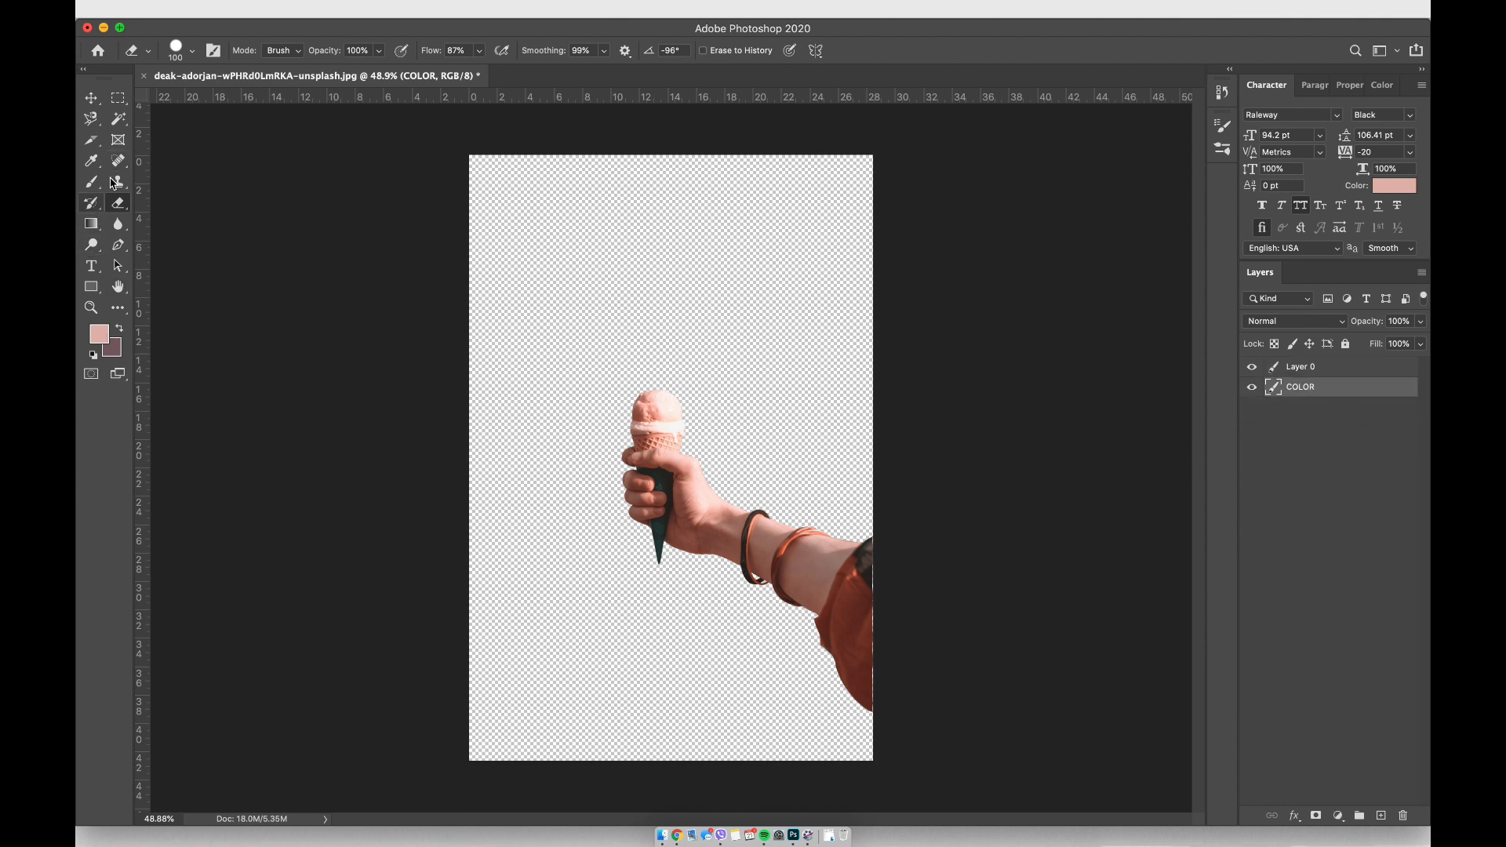
Sample the soft pink of the ice cream with the Eyedropper
left_click(92, 161)
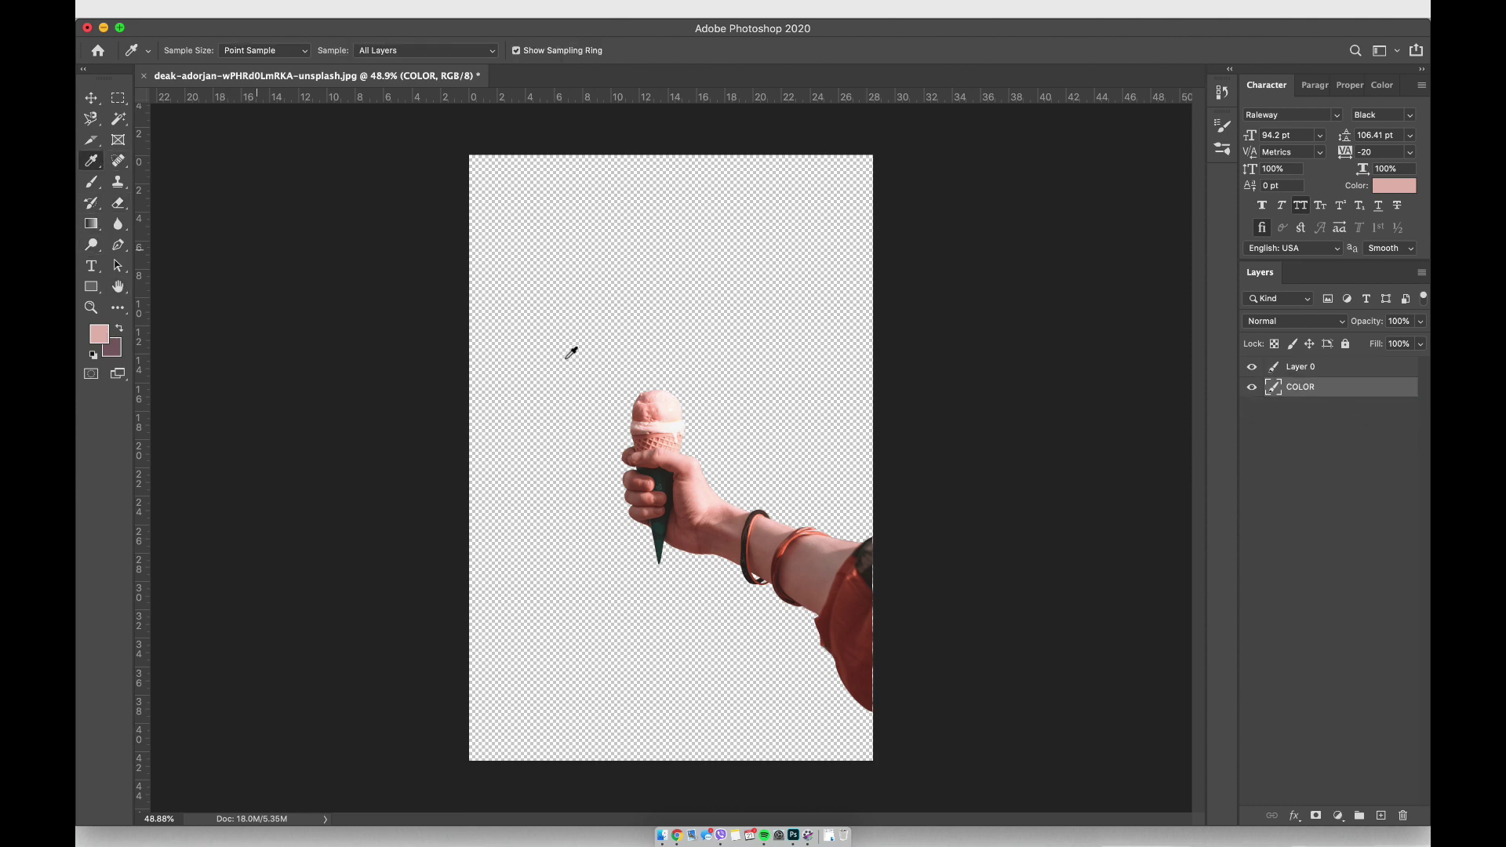
left_click(658, 396)
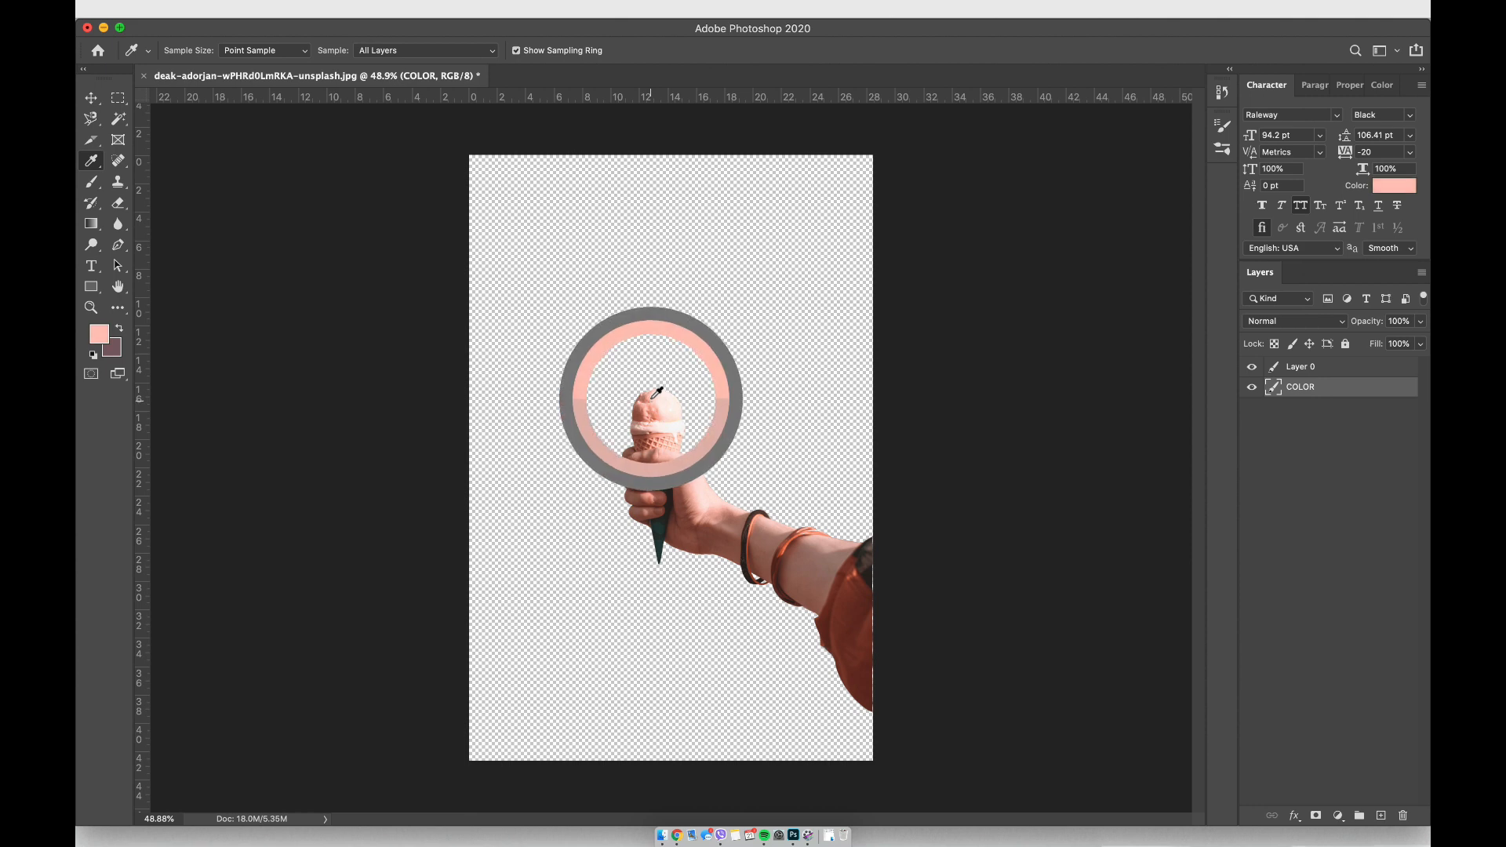
left_click(657, 392)
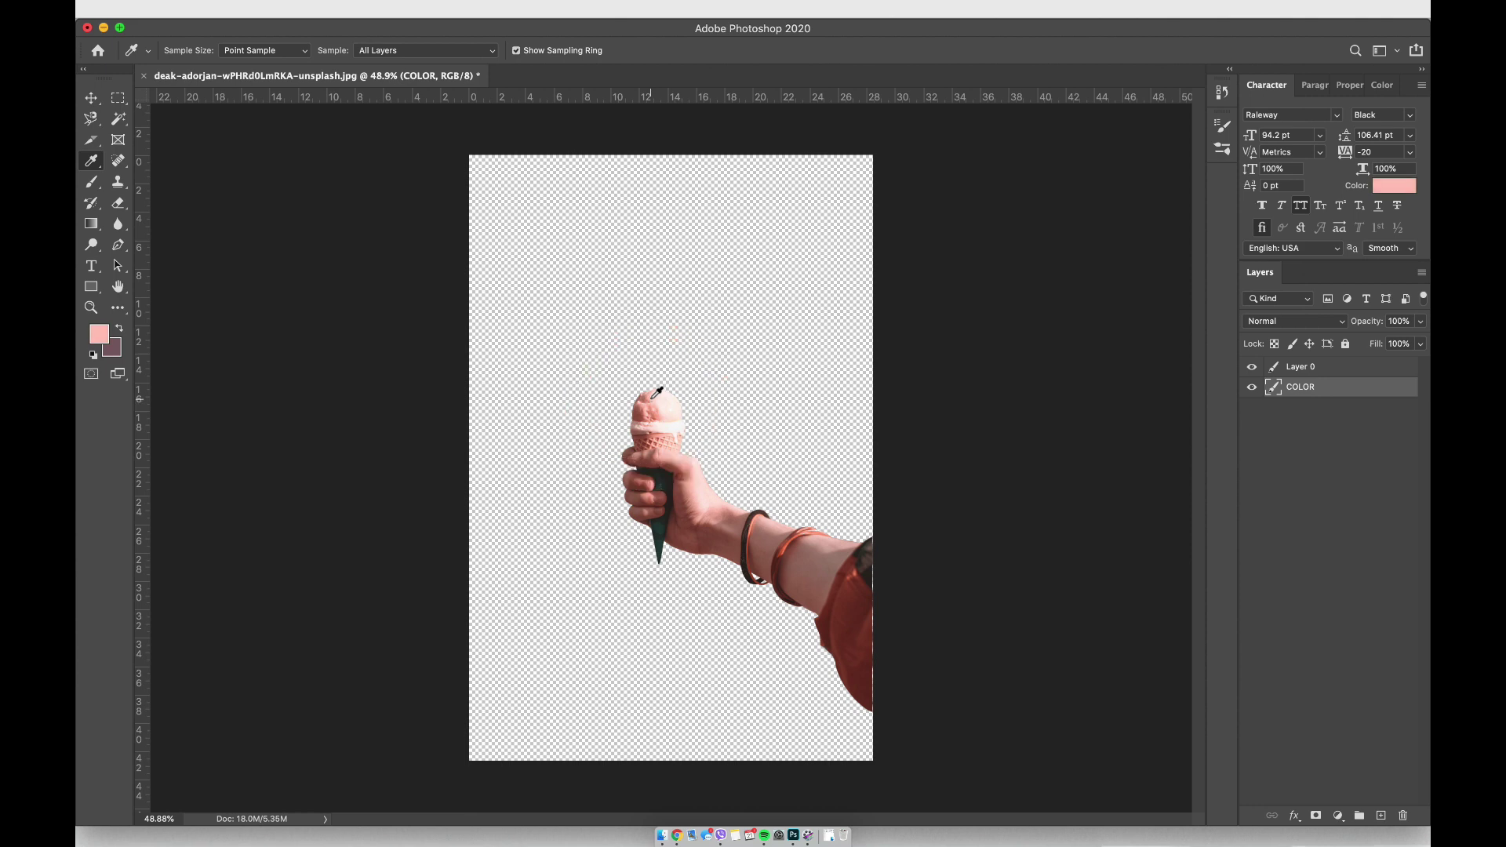
Flood-fill the empty COLOR layer with the sampled pink using the Paint Bucket
left_click(103, 224)
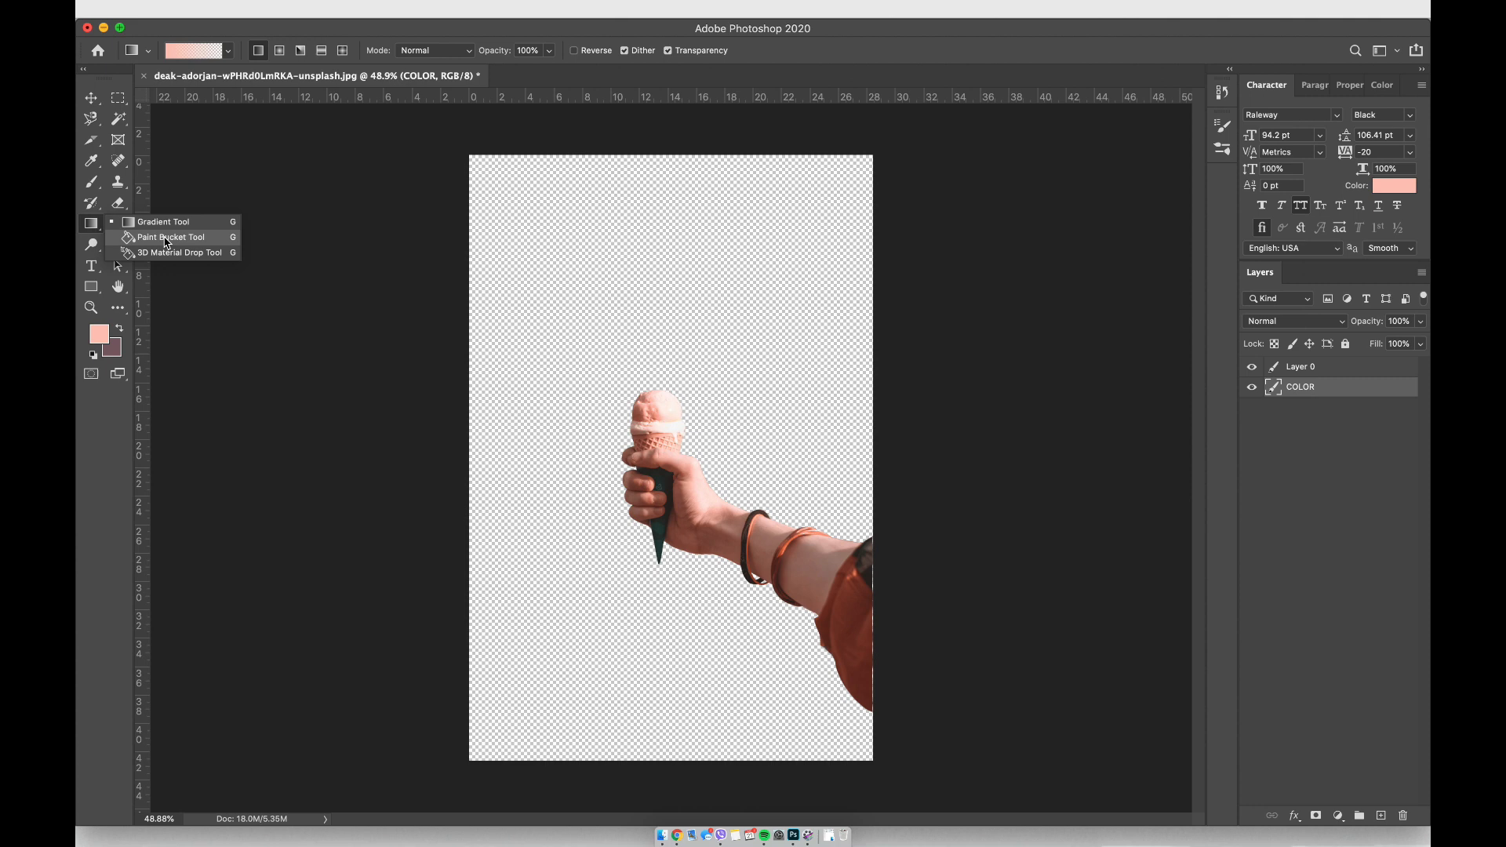
left_click(166, 240)
left_click(507, 280)
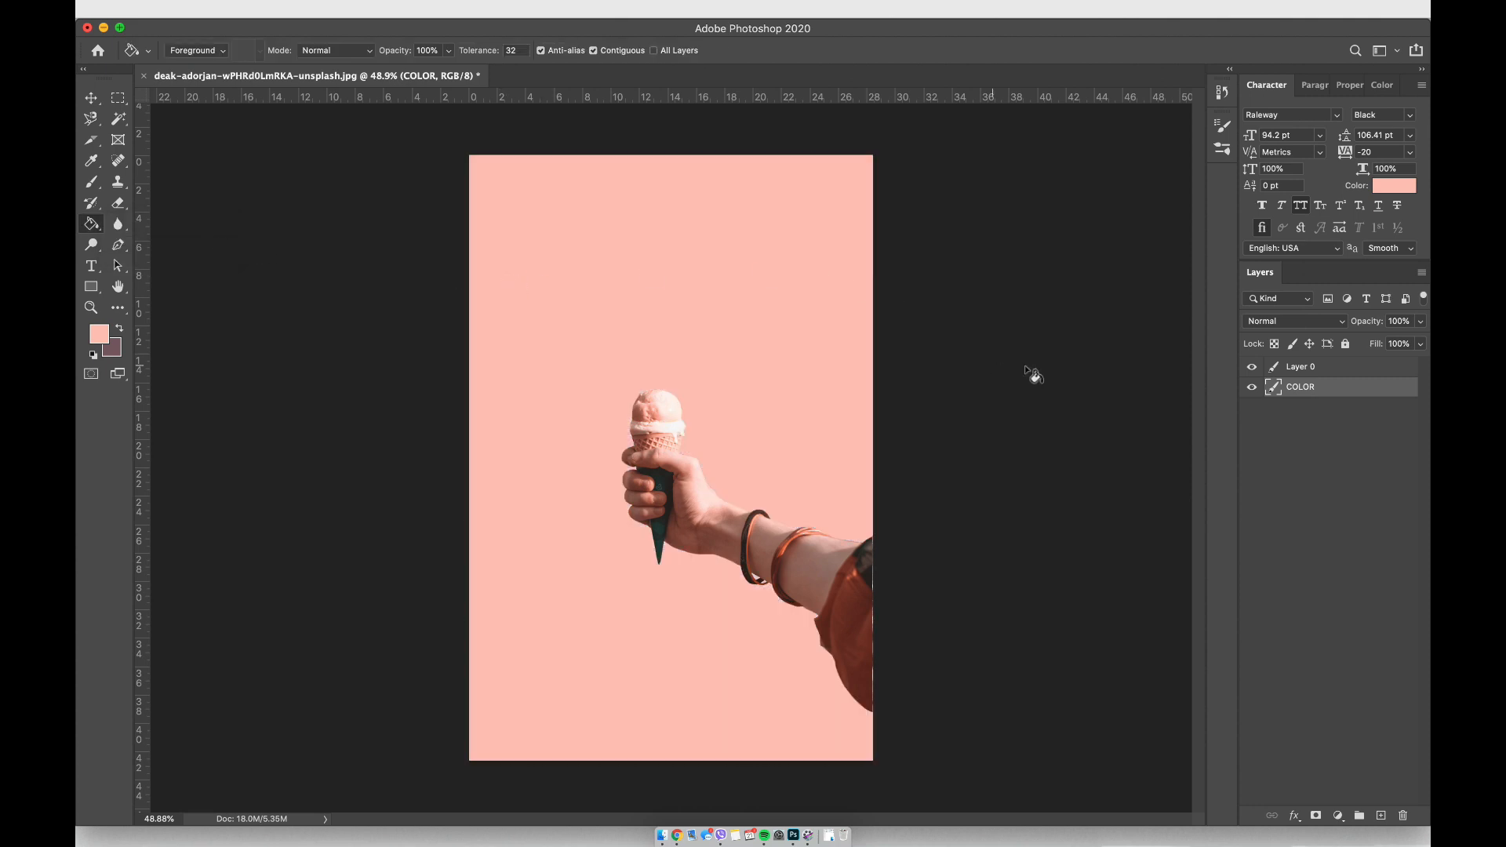
Set the brush colour to pale pink feded7 and paint a scribbly spiral around the ice cream
left_click(94, 183)
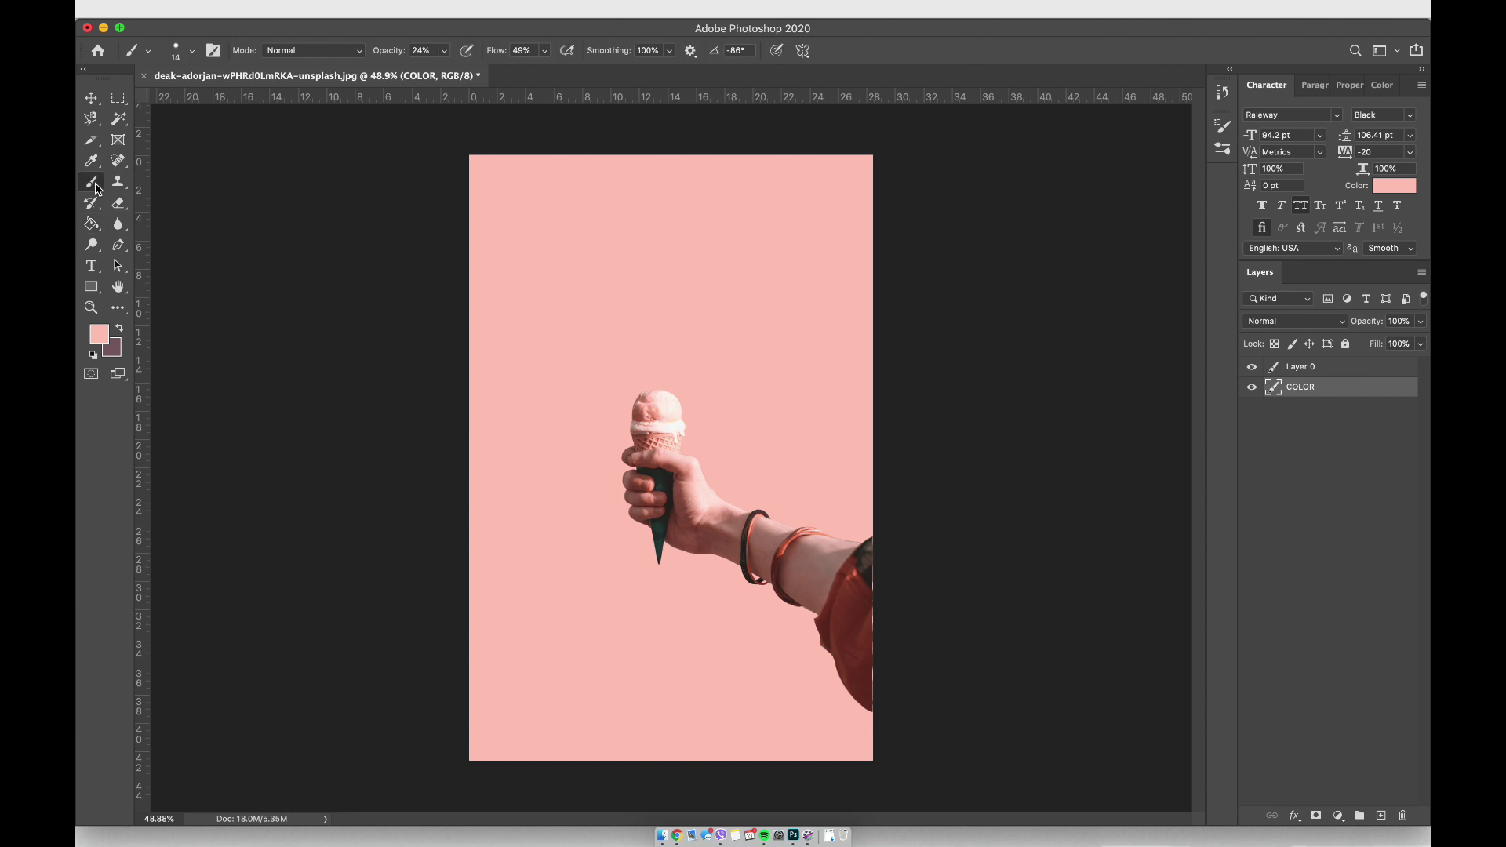
left_click(94, 335)
left_click(1039, 212)
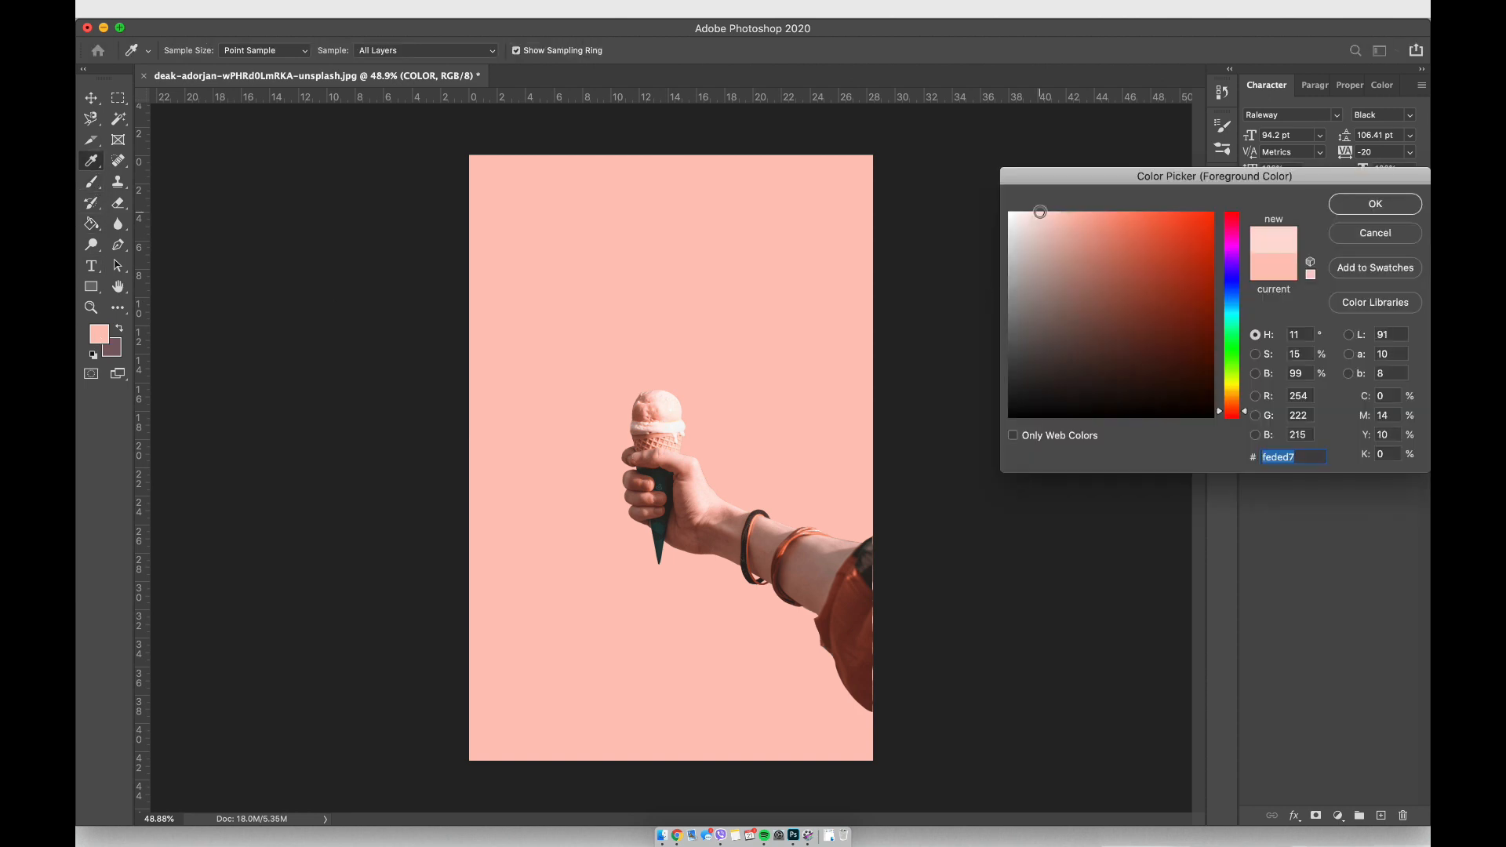
left_click(1371, 205)
left_click_drag(701, 292, 724, 566)
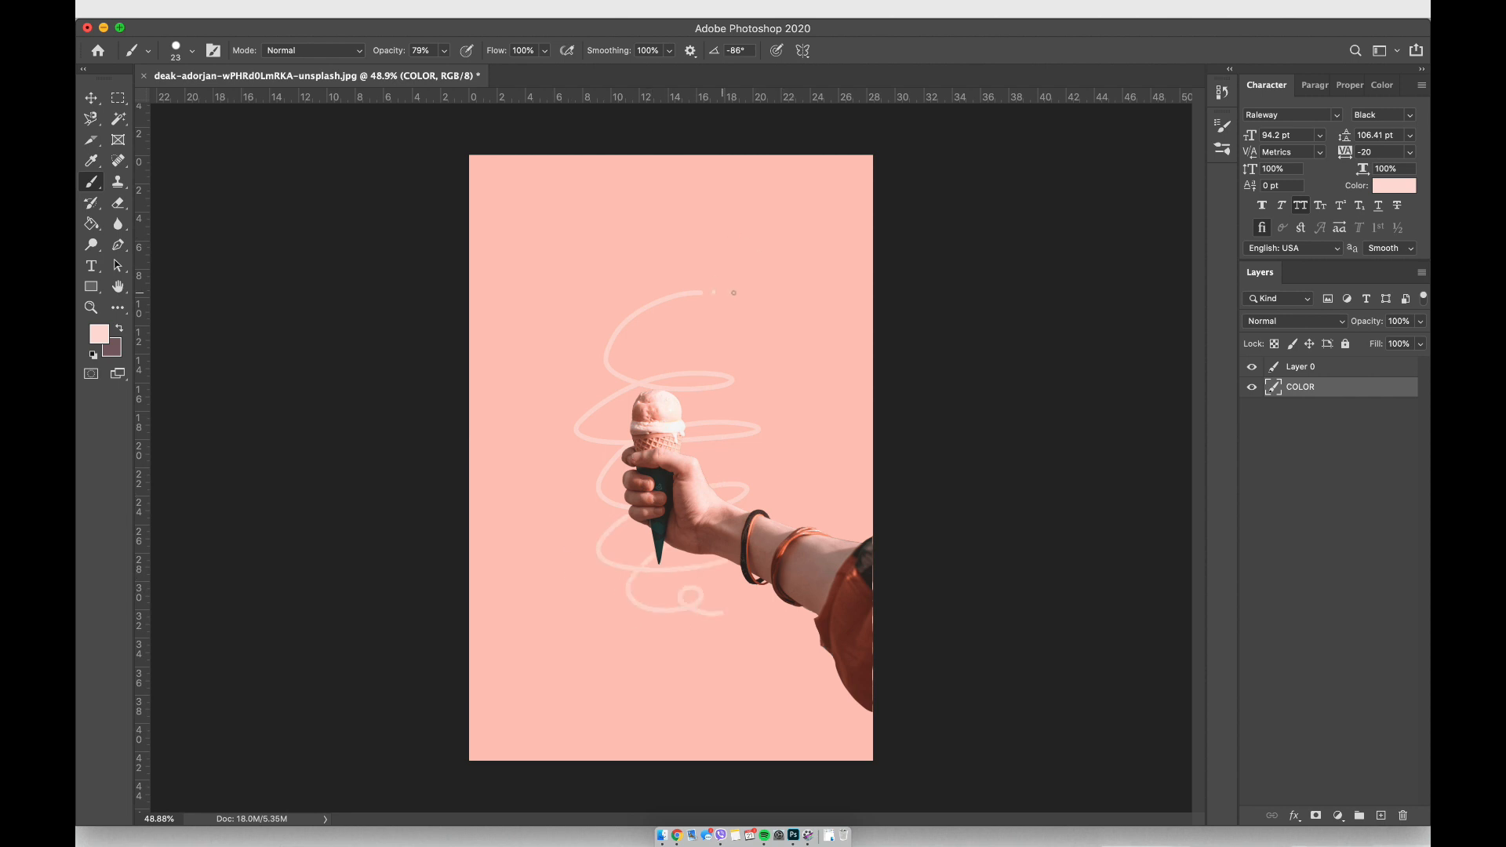
Start shifting the hand and cone upward on the canvas with the Move tool
left_click(91, 97)
mouse_move(767, 595)
left_mouse_down()
mouse_move(778, 483)
mouse_move(822, 583)
left_mouse_up()
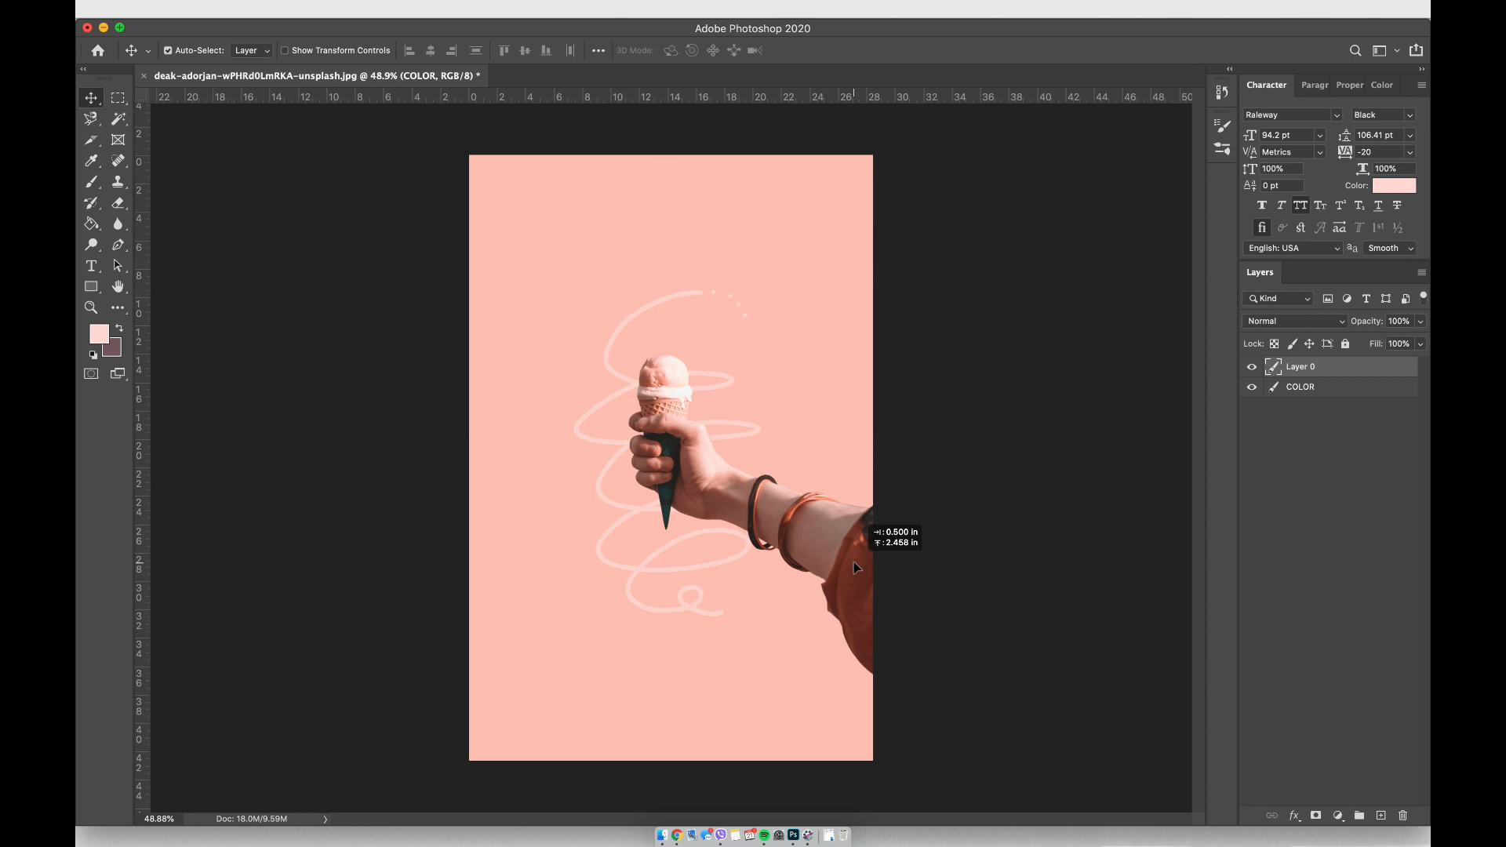
Drop the hand so the cone sits centred in the spiral and fit the image on screen
left_click_drag(852, 561, 855, 567)
key("ctrl+plus")
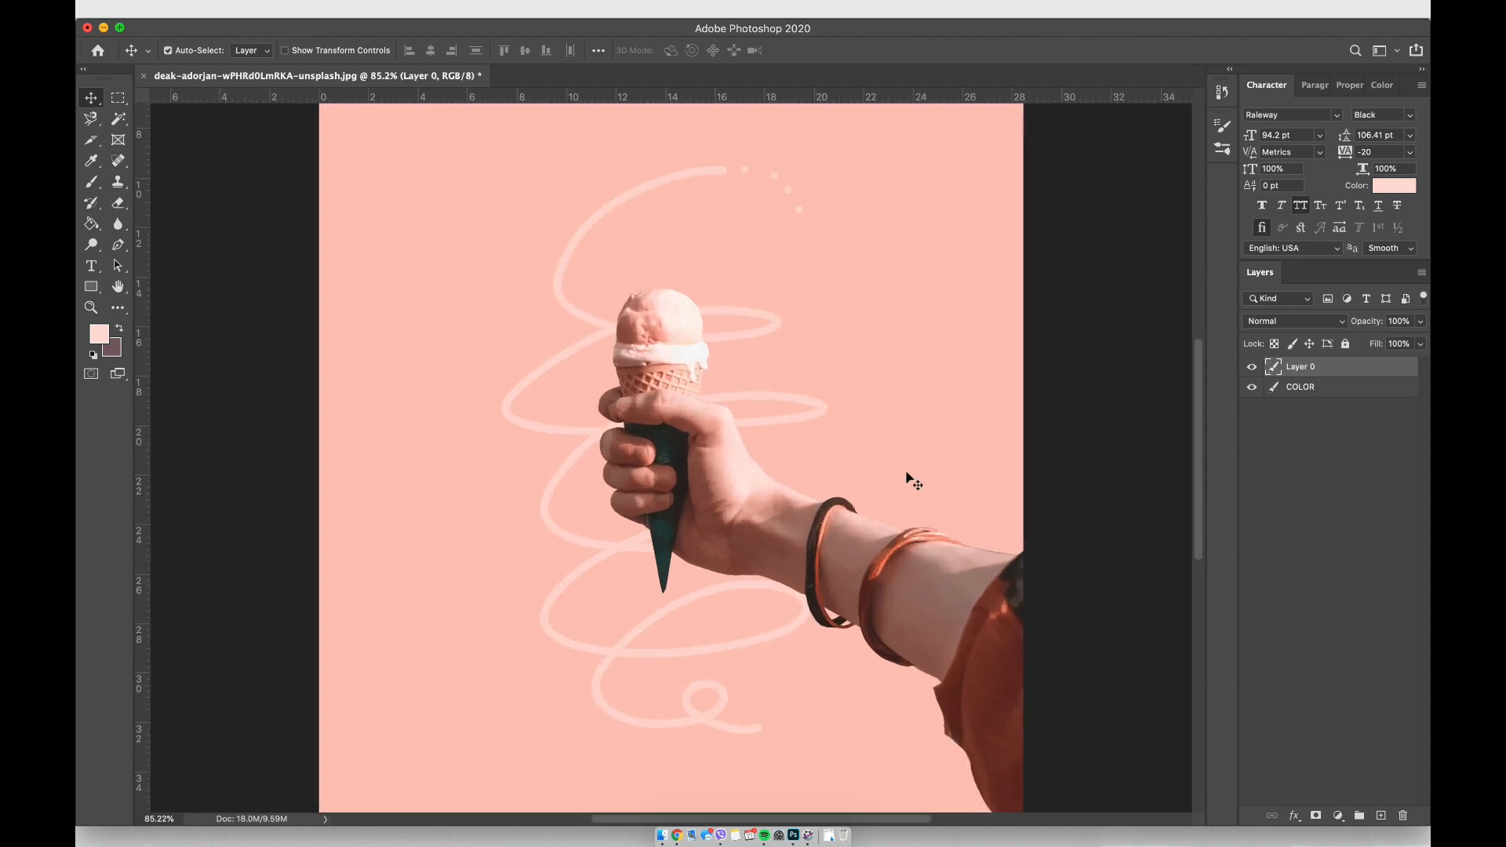
scroll(908, 478, "up", 2)
key("ctrl+0")
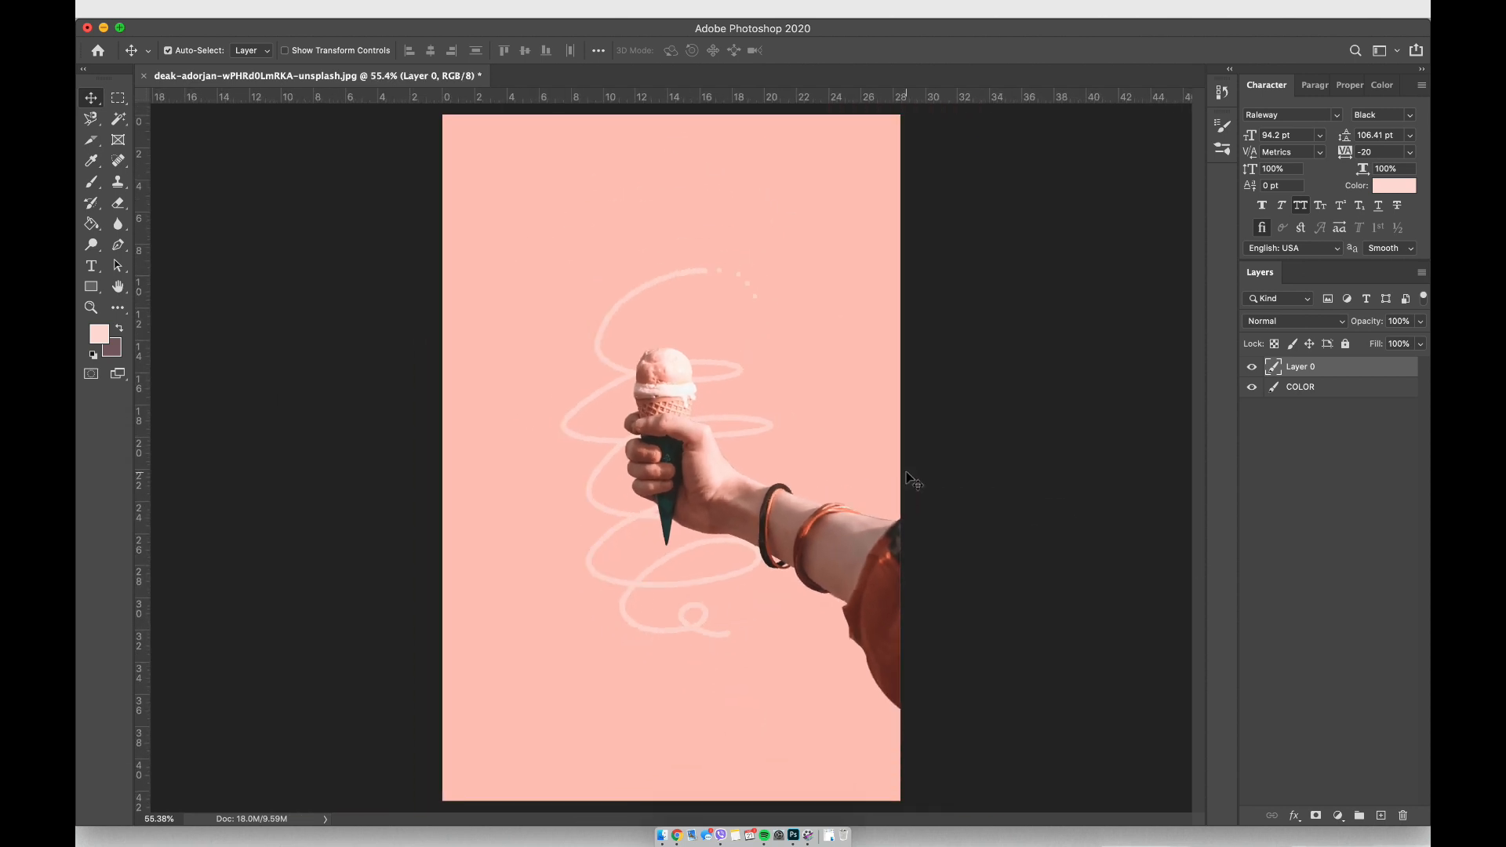